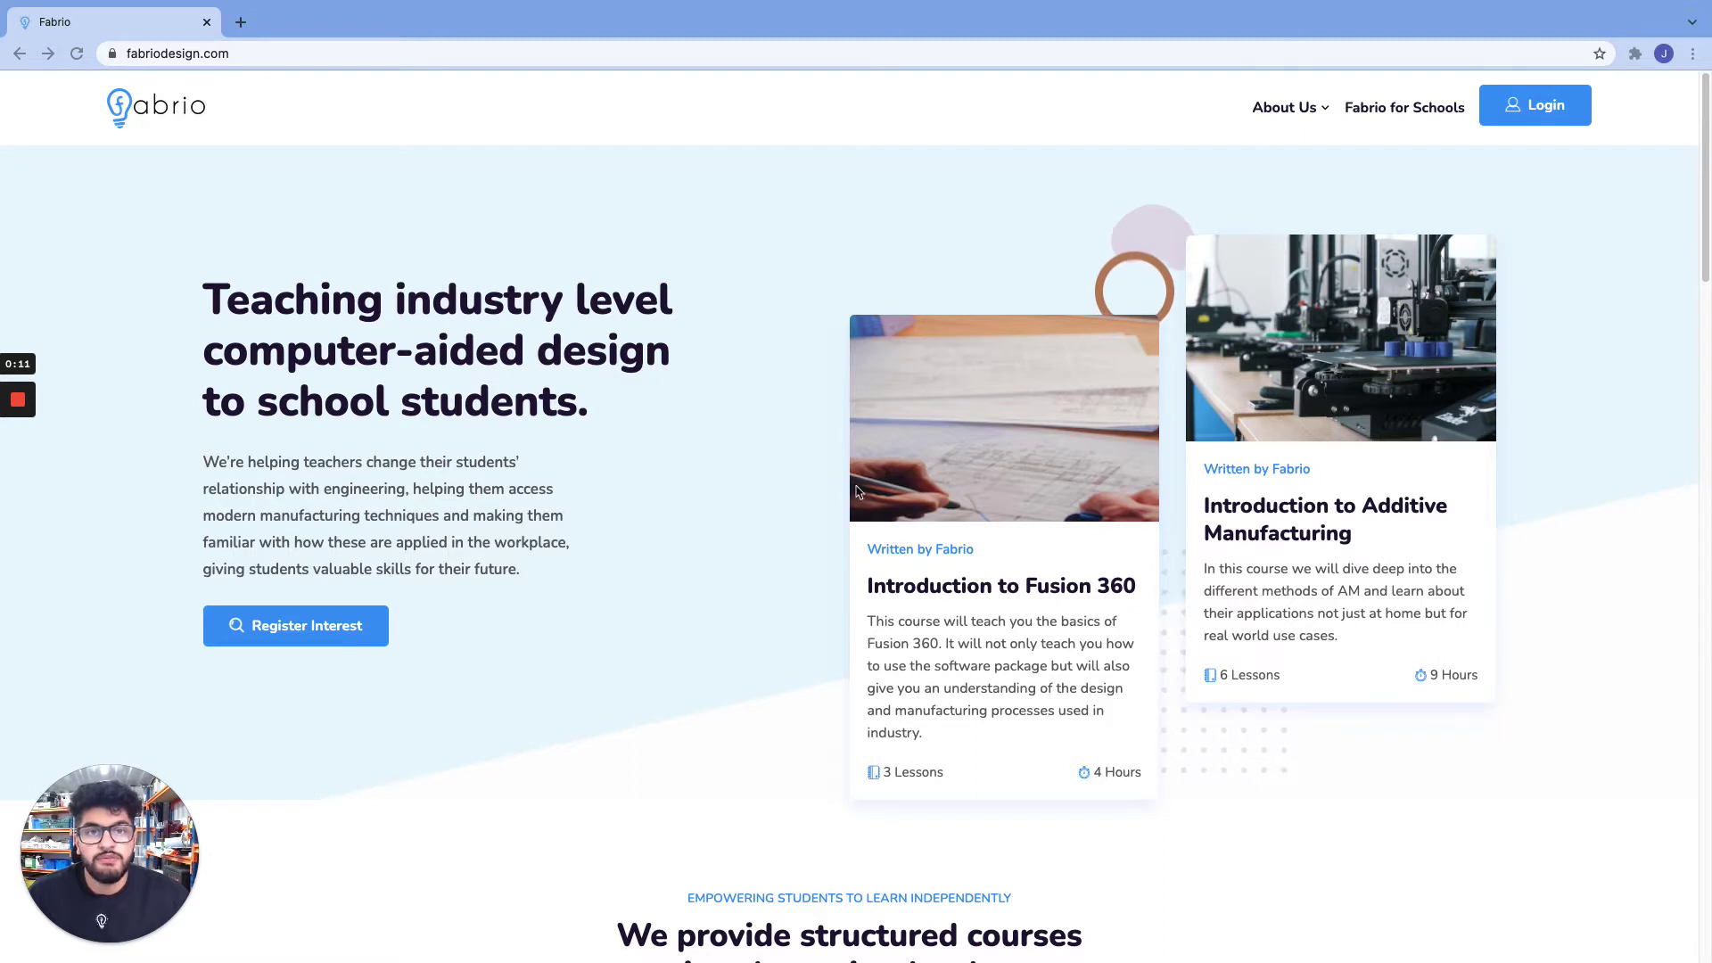
# Step: Log in to the Fabrio site with the prefilled account credentials and open the course catalogue
pyautogui.click(1527, 106)
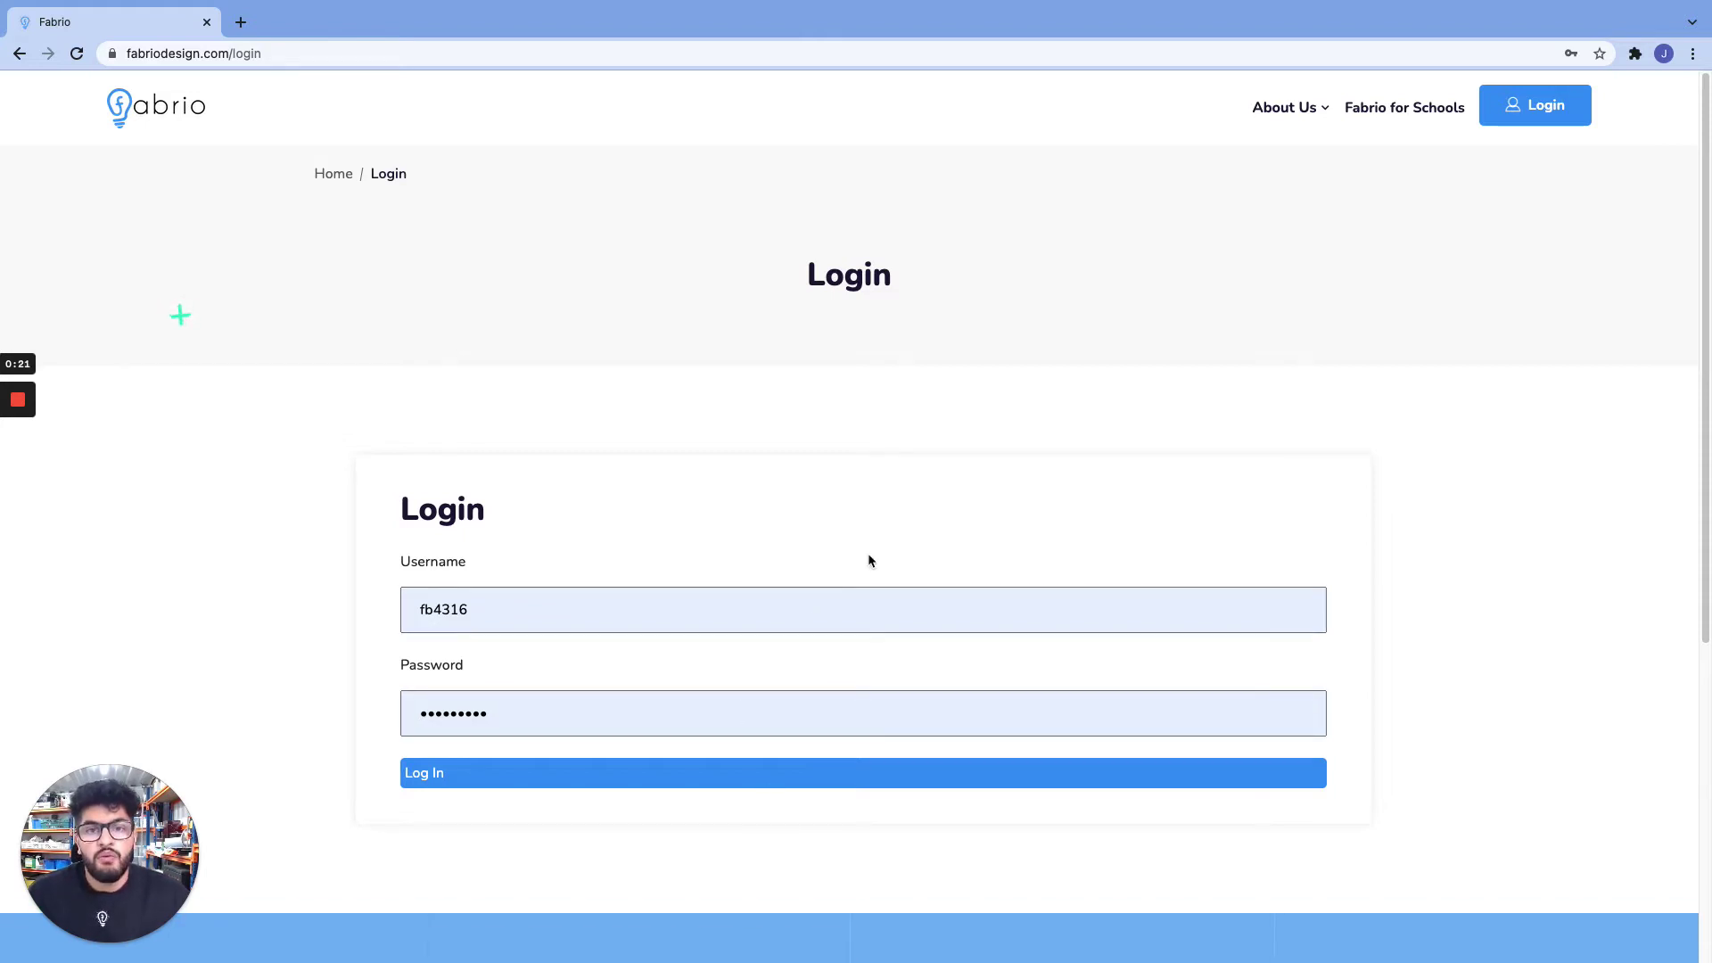
pyautogui.press('Return')
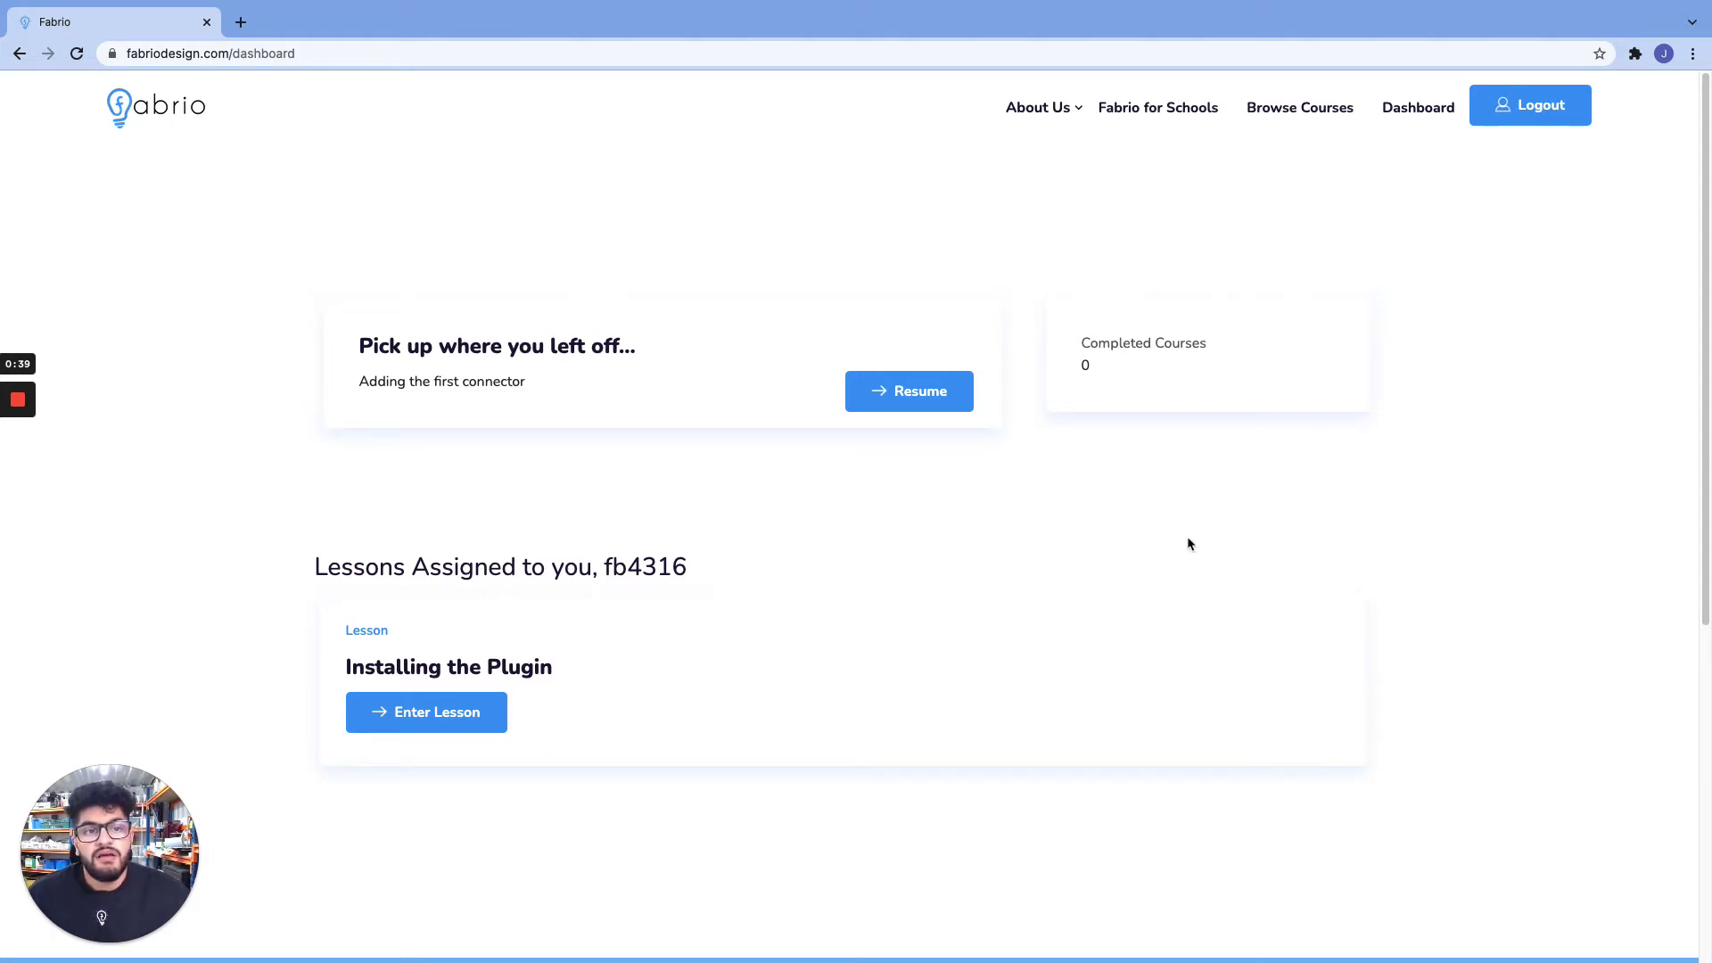
pyautogui.click(1305, 116)
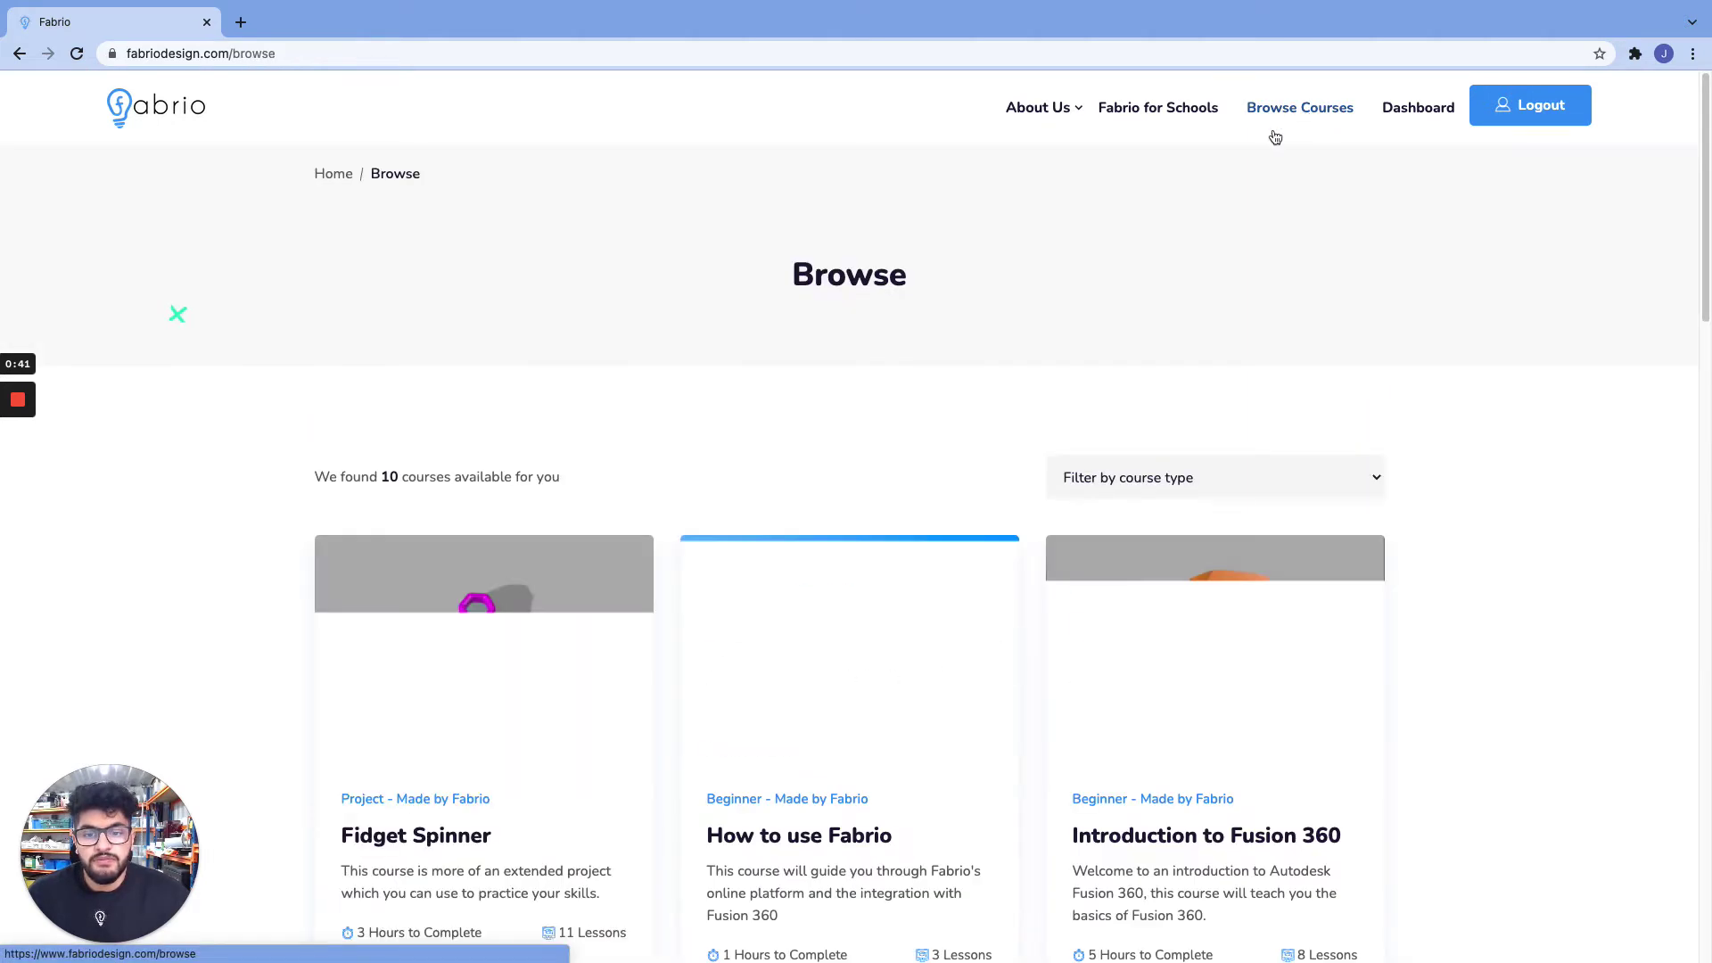
# Step: Look through the available courses and filter them by the Project course type
pyautogui.scroll(-1, 1002, 395)
pyautogui.scroll(-8, 1002, 402)
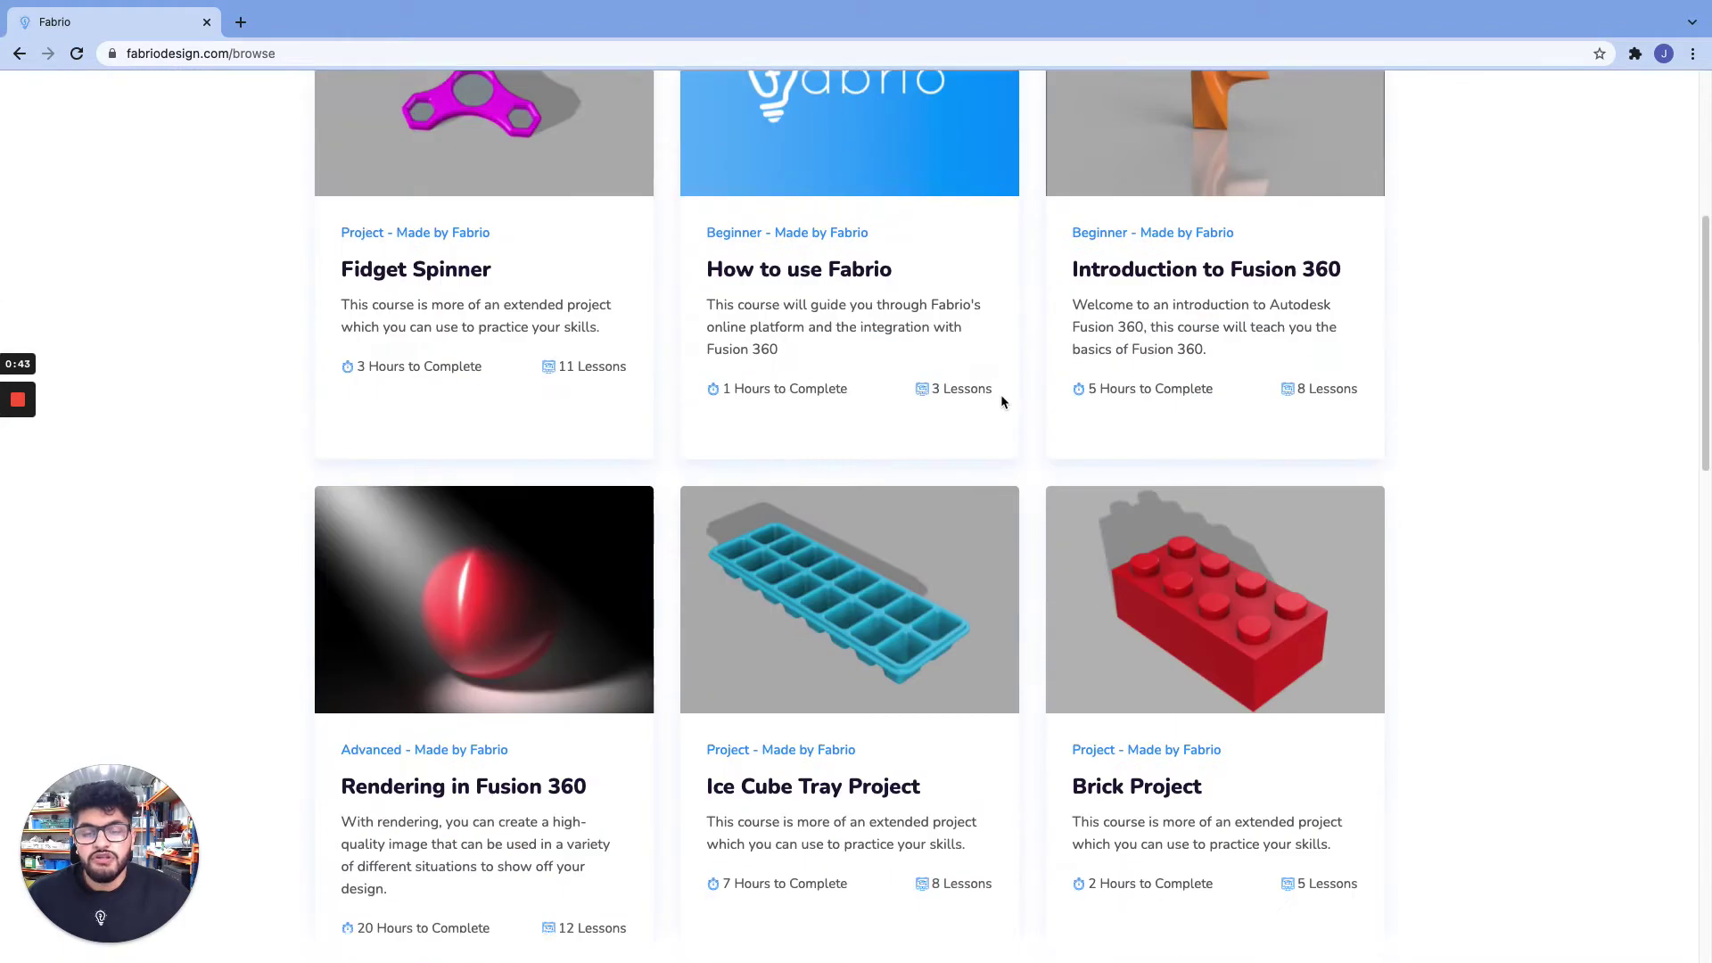
pyautogui.scroll(-3, 1002, 402)
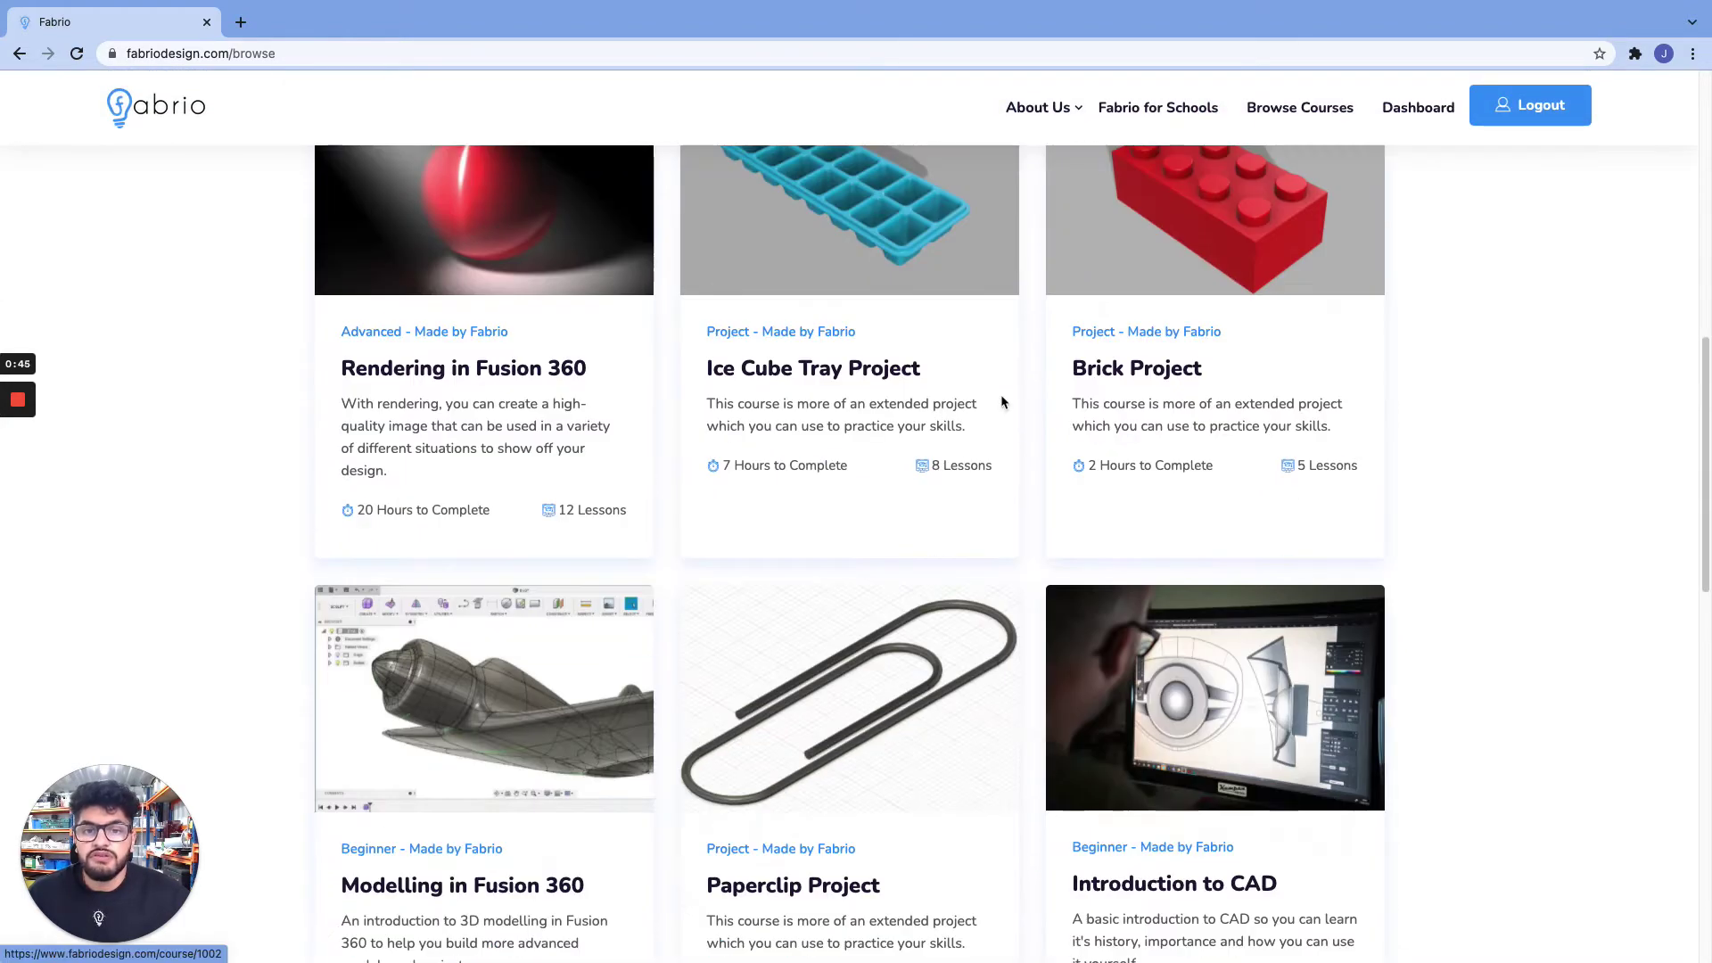
pyautogui.scroll(10, 1003, 398)
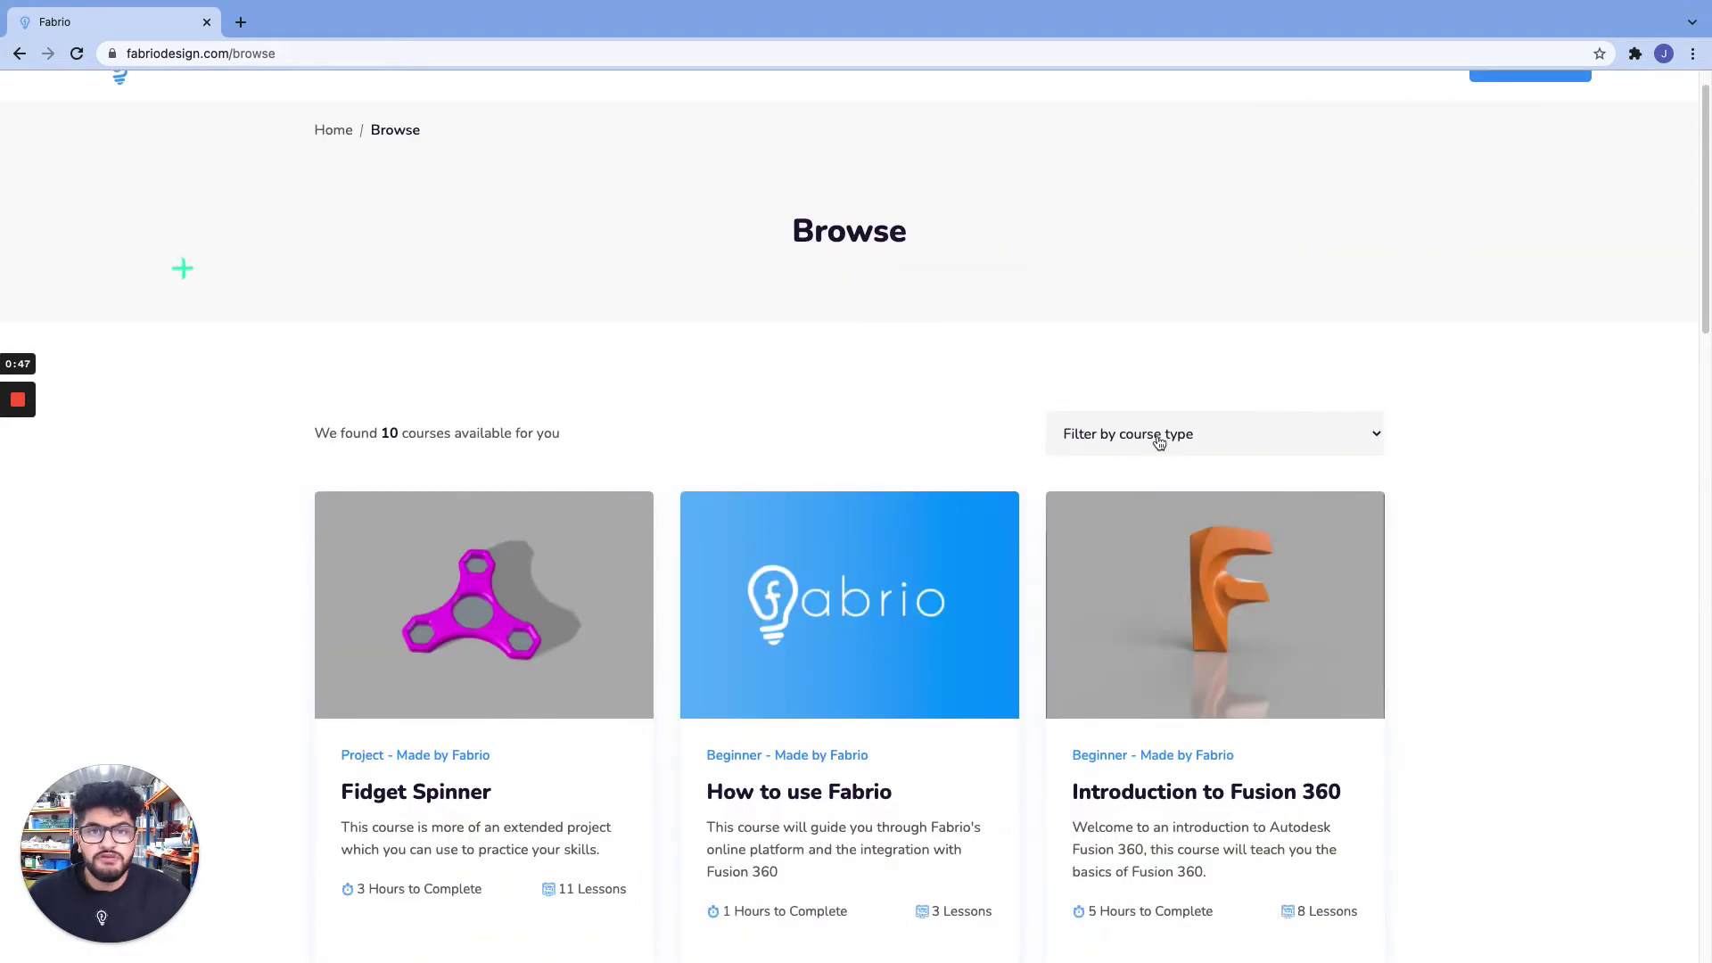
pyautogui.click(1159, 443)
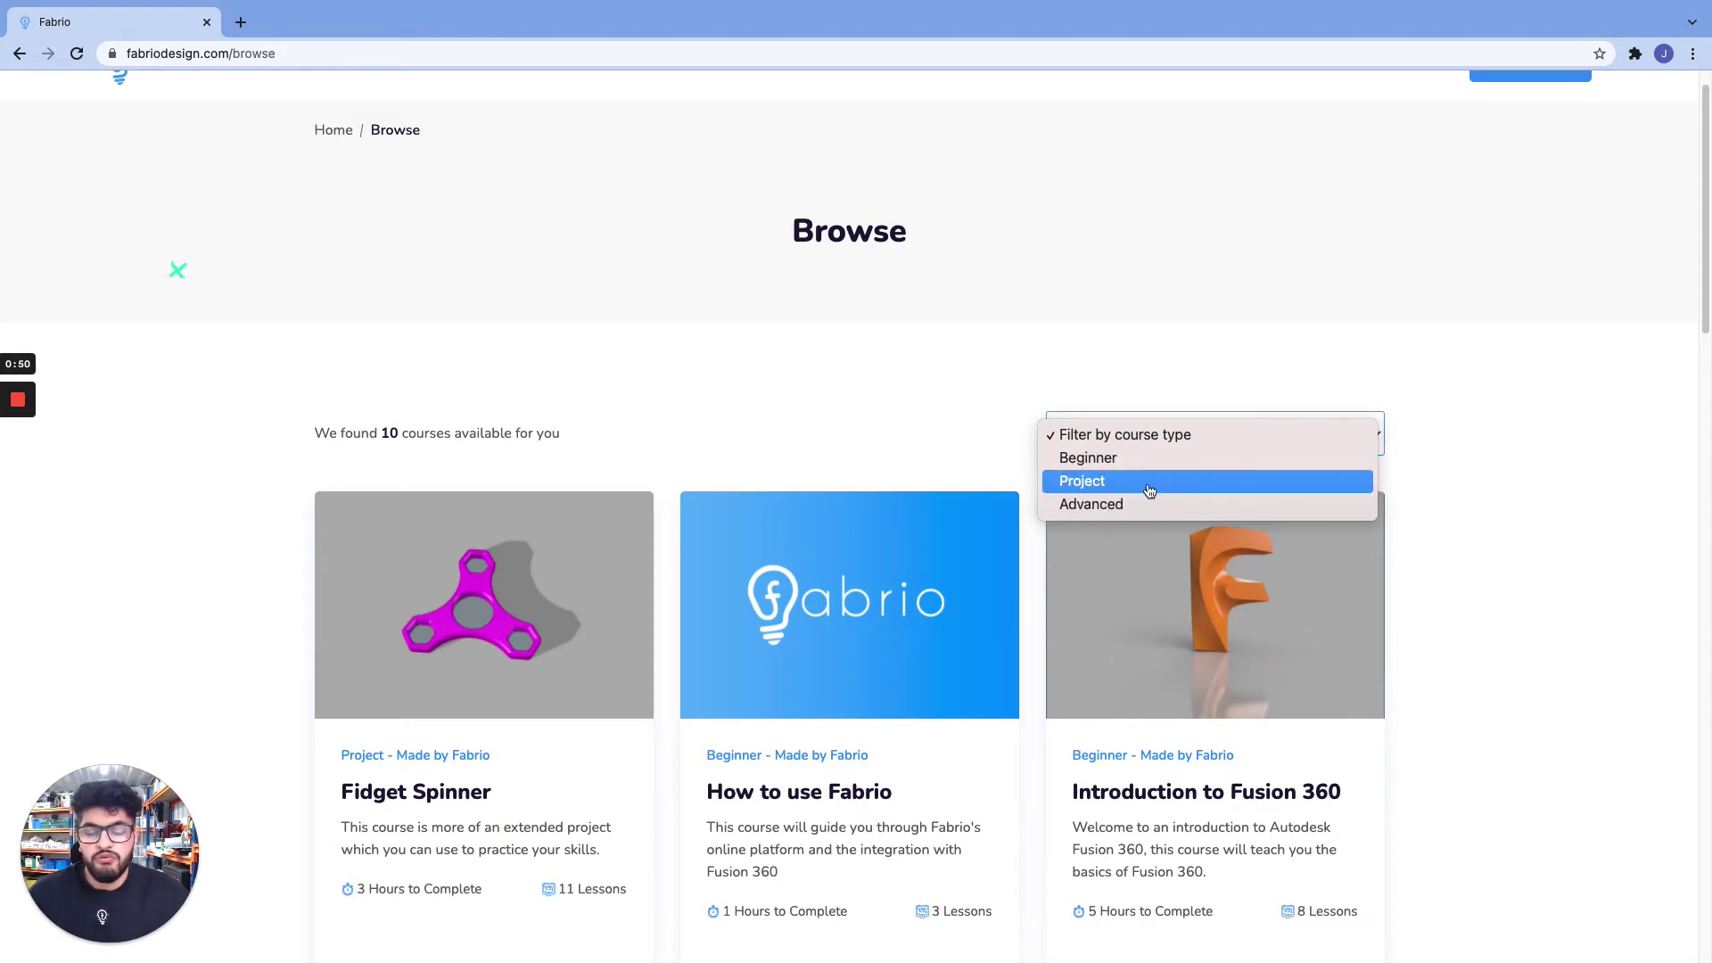
pyautogui.click(1150, 486)
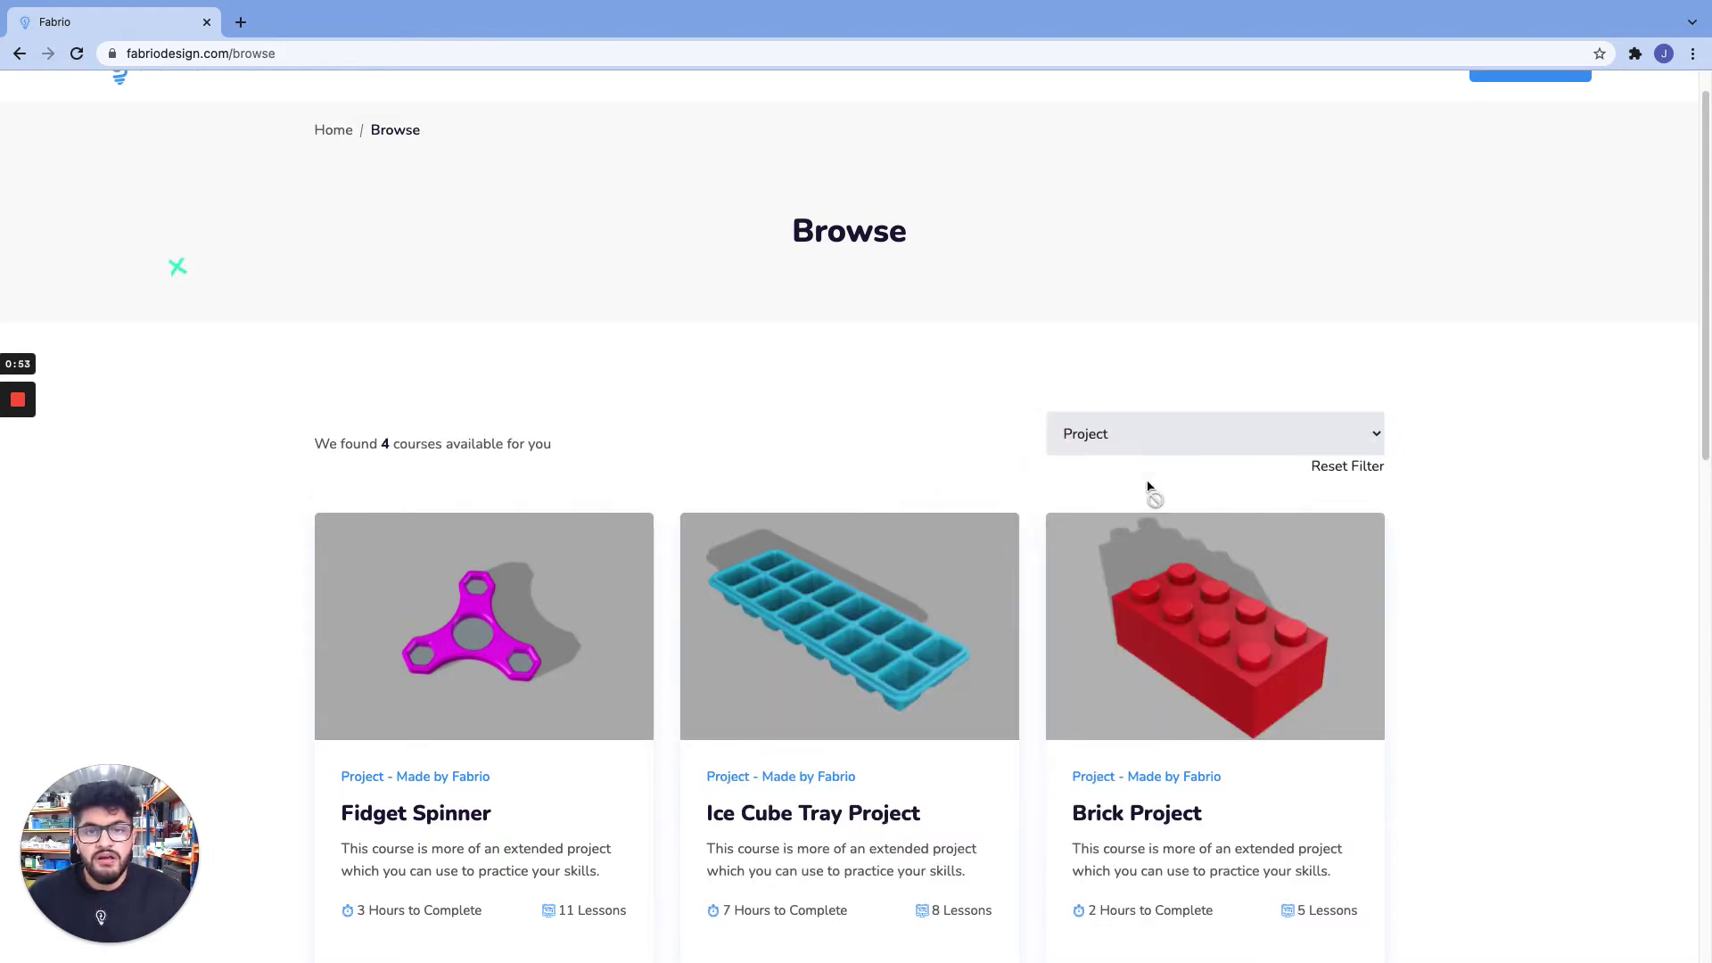
# Step: Open the Brick Project course and start the "Making the block" lesson from its curriculum
pyautogui.scroll(-3, 1155, 527)
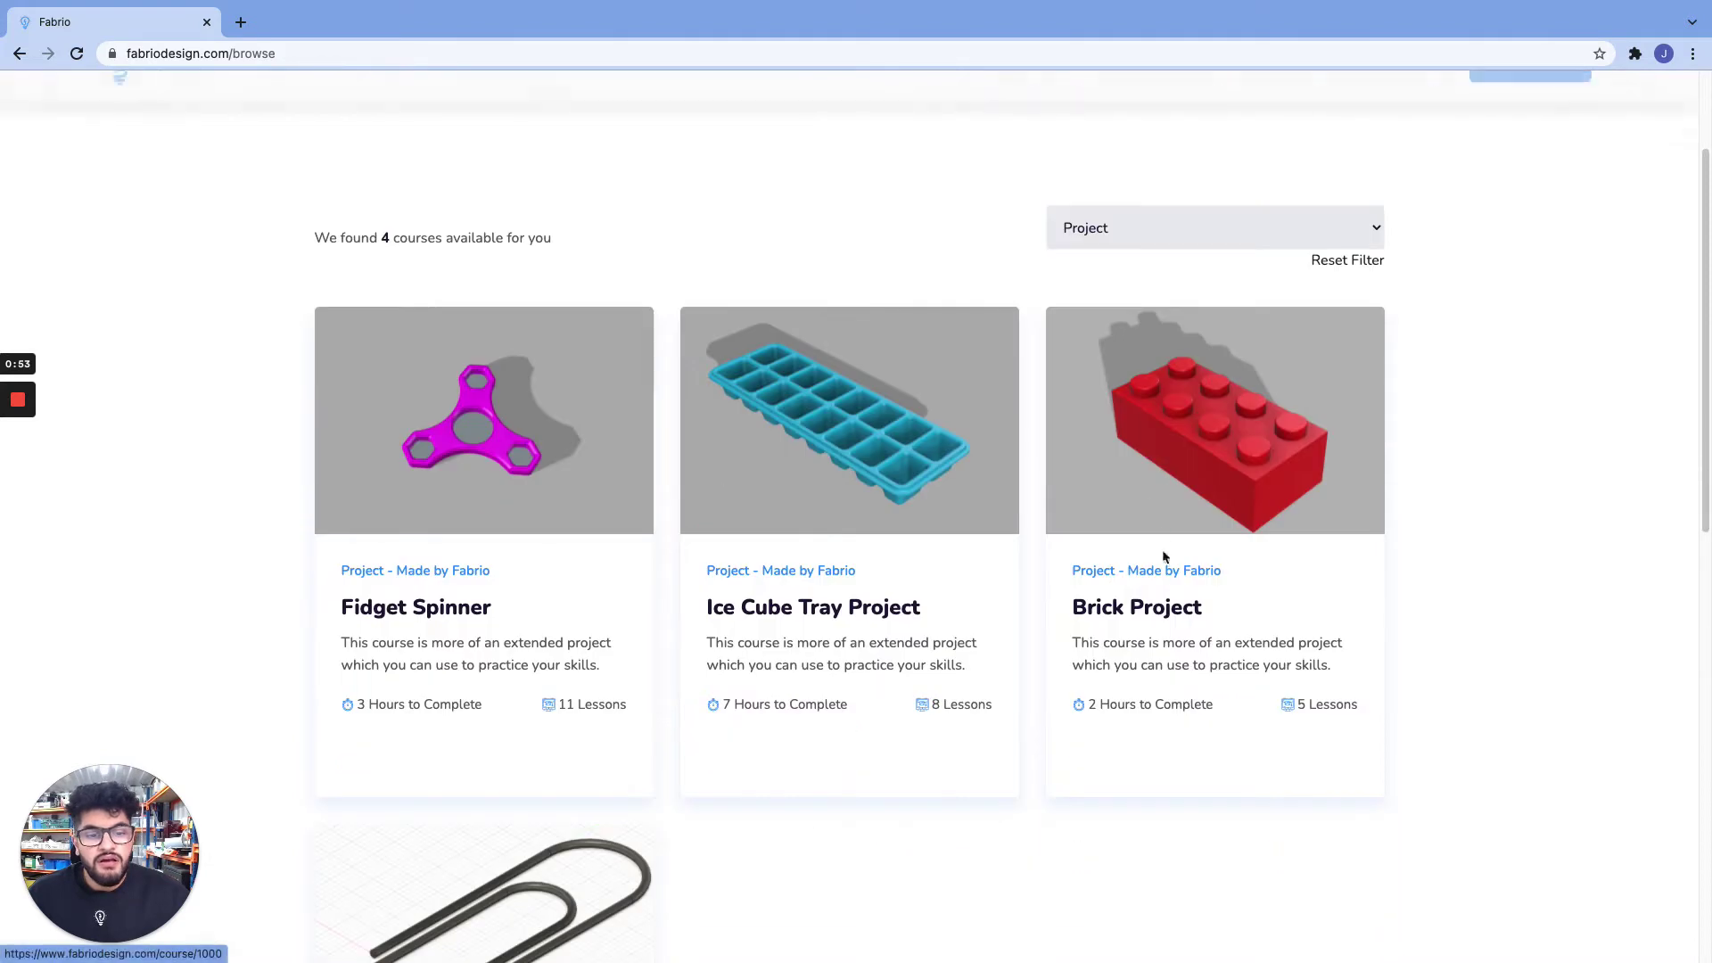
pyautogui.click(1149, 612)
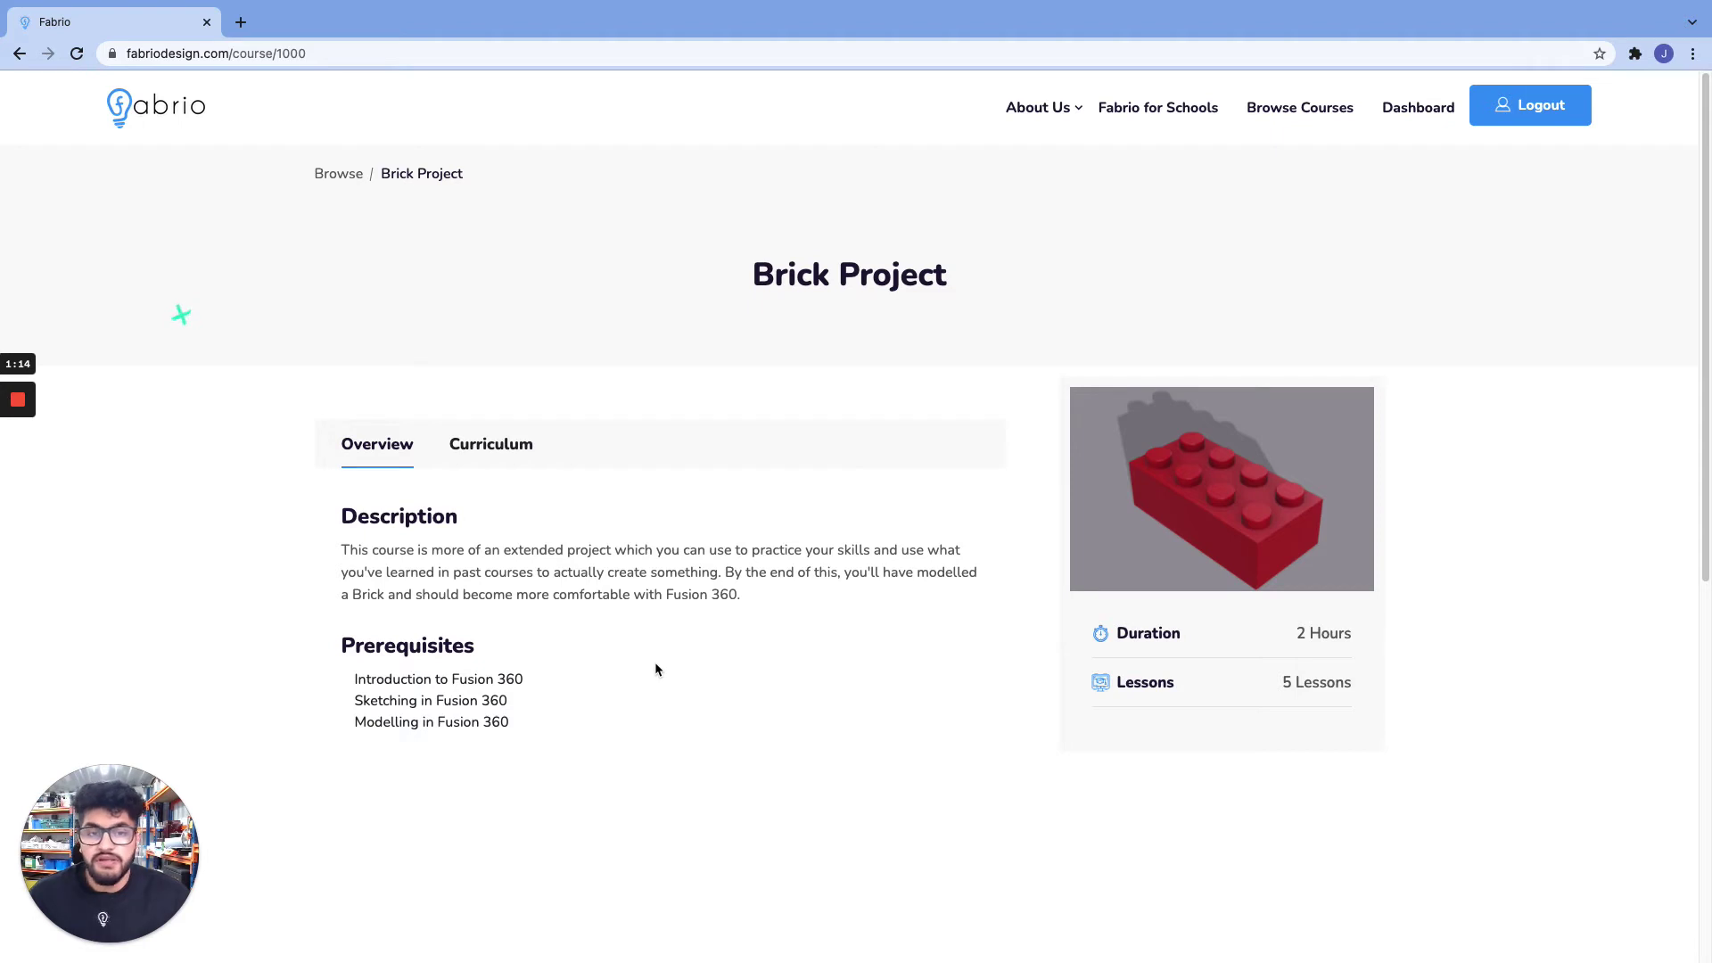
pyautogui.click(493, 456)
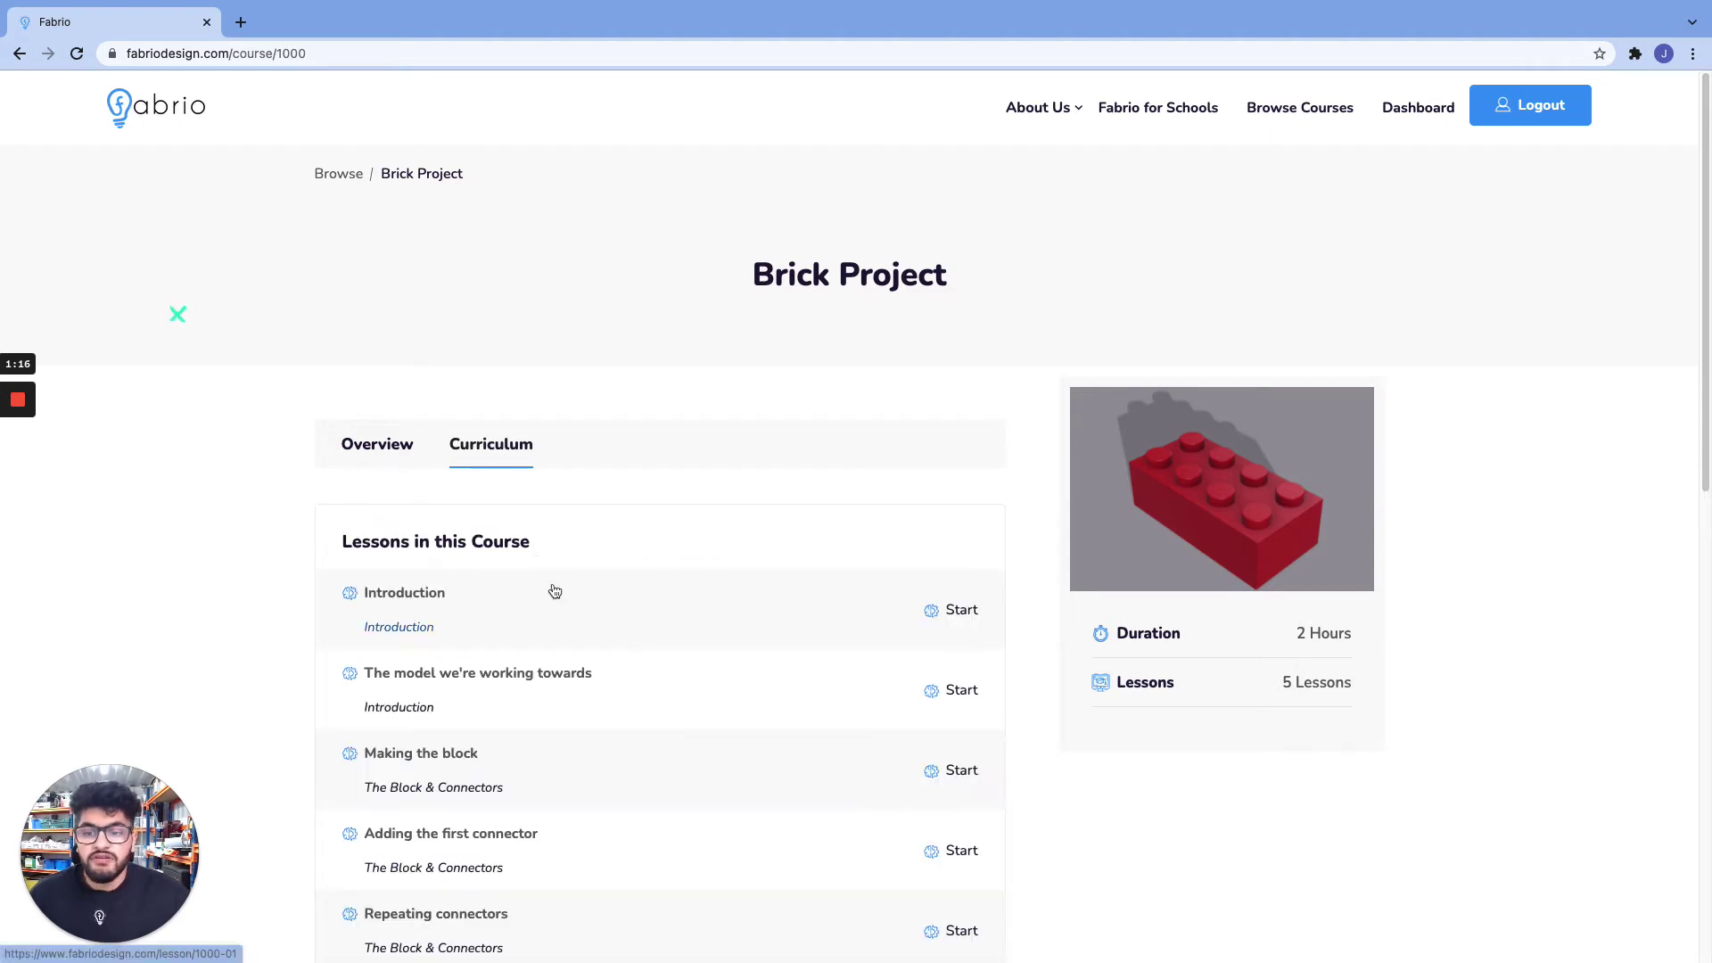
pyautogui.scroll(-3, 555, 591)
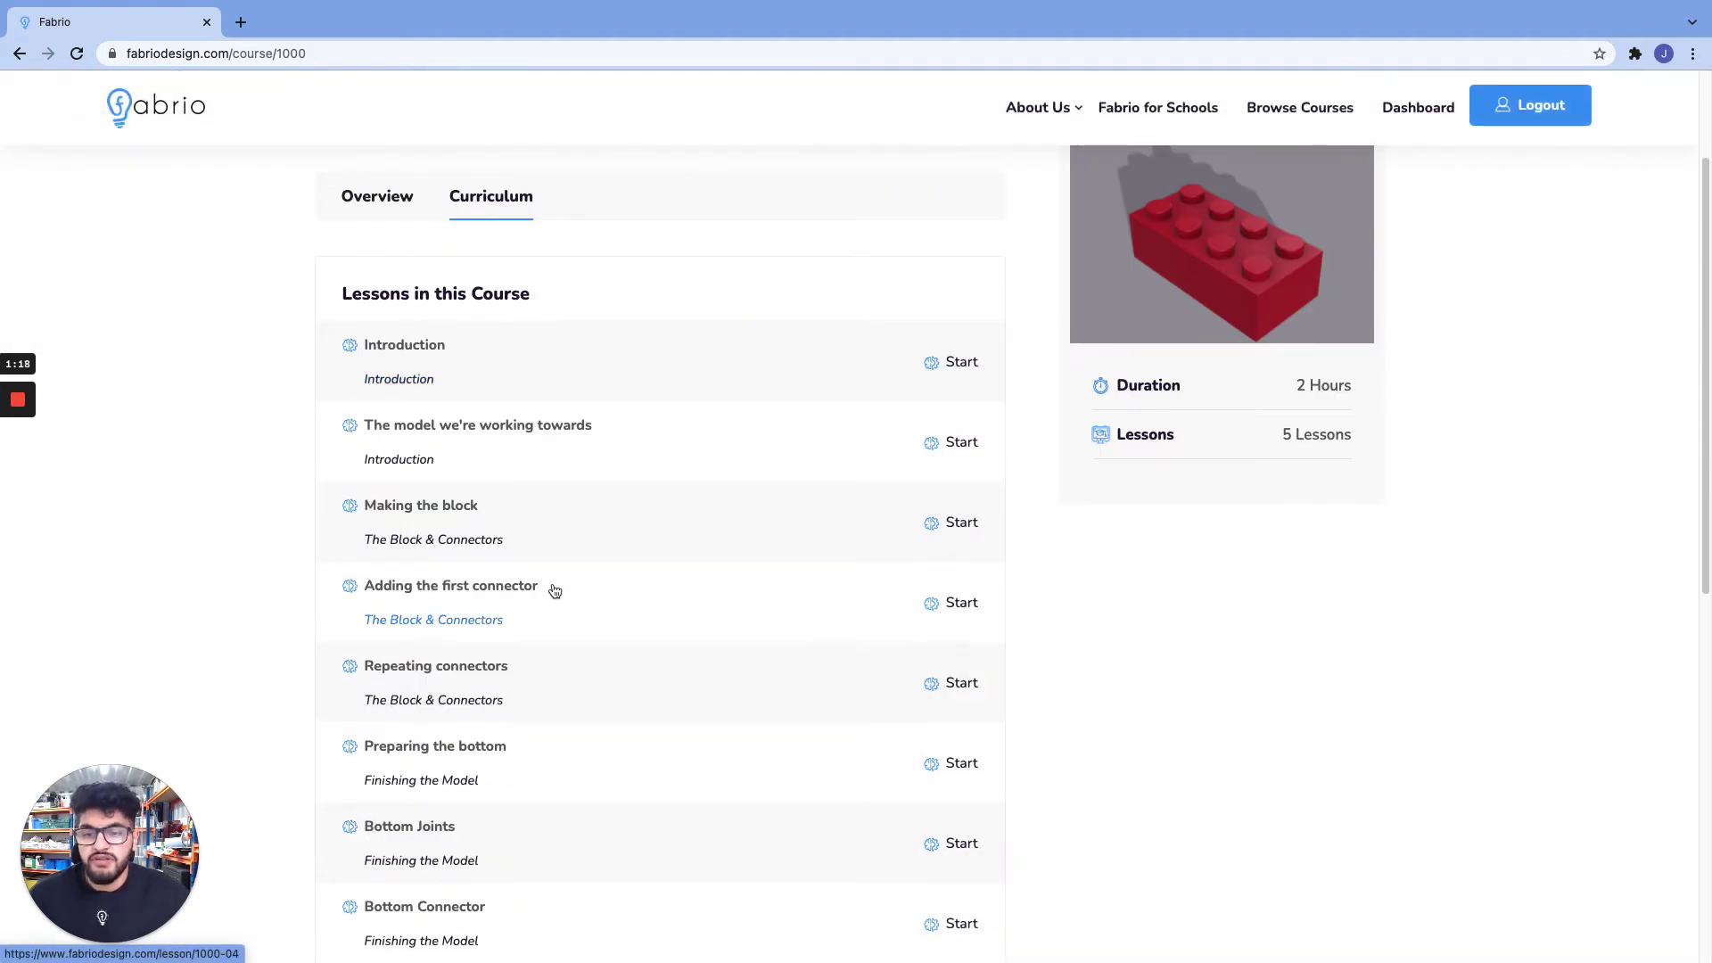
pyautogui.click(573, 537)
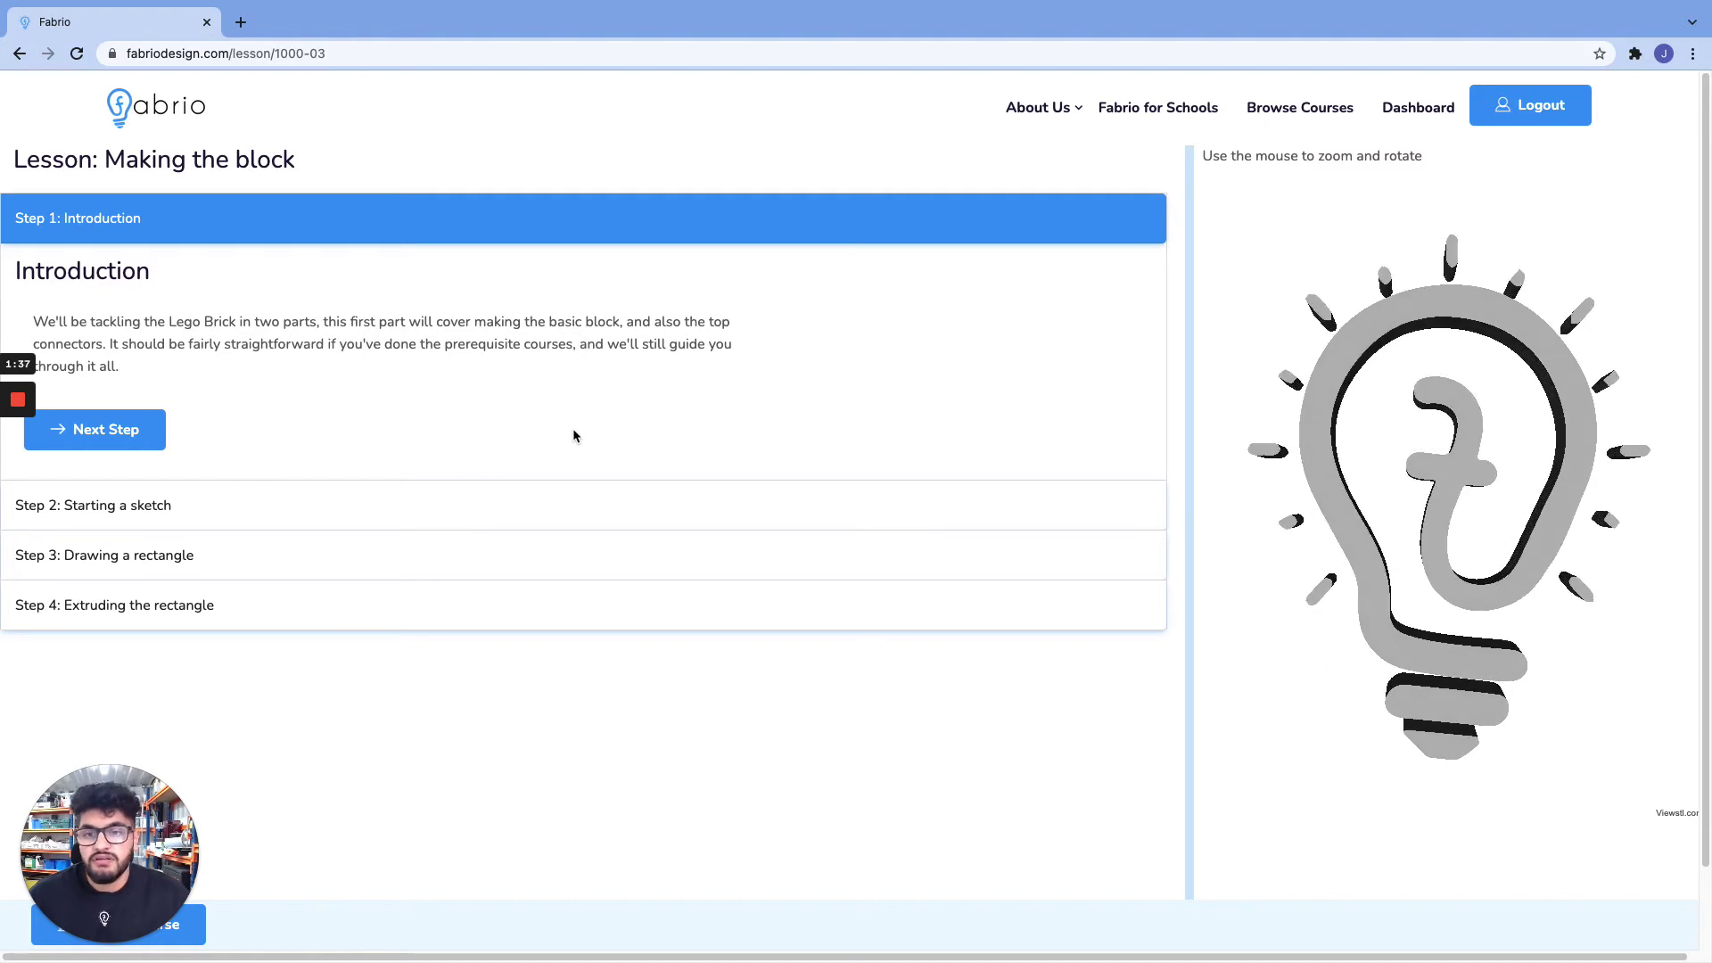
# Step: Advance the lesson to Step 4: Extruding the rectangle, enlarging the dimensioned rectangle image in Step 3 on the way
pyautogui.click(133, 440)
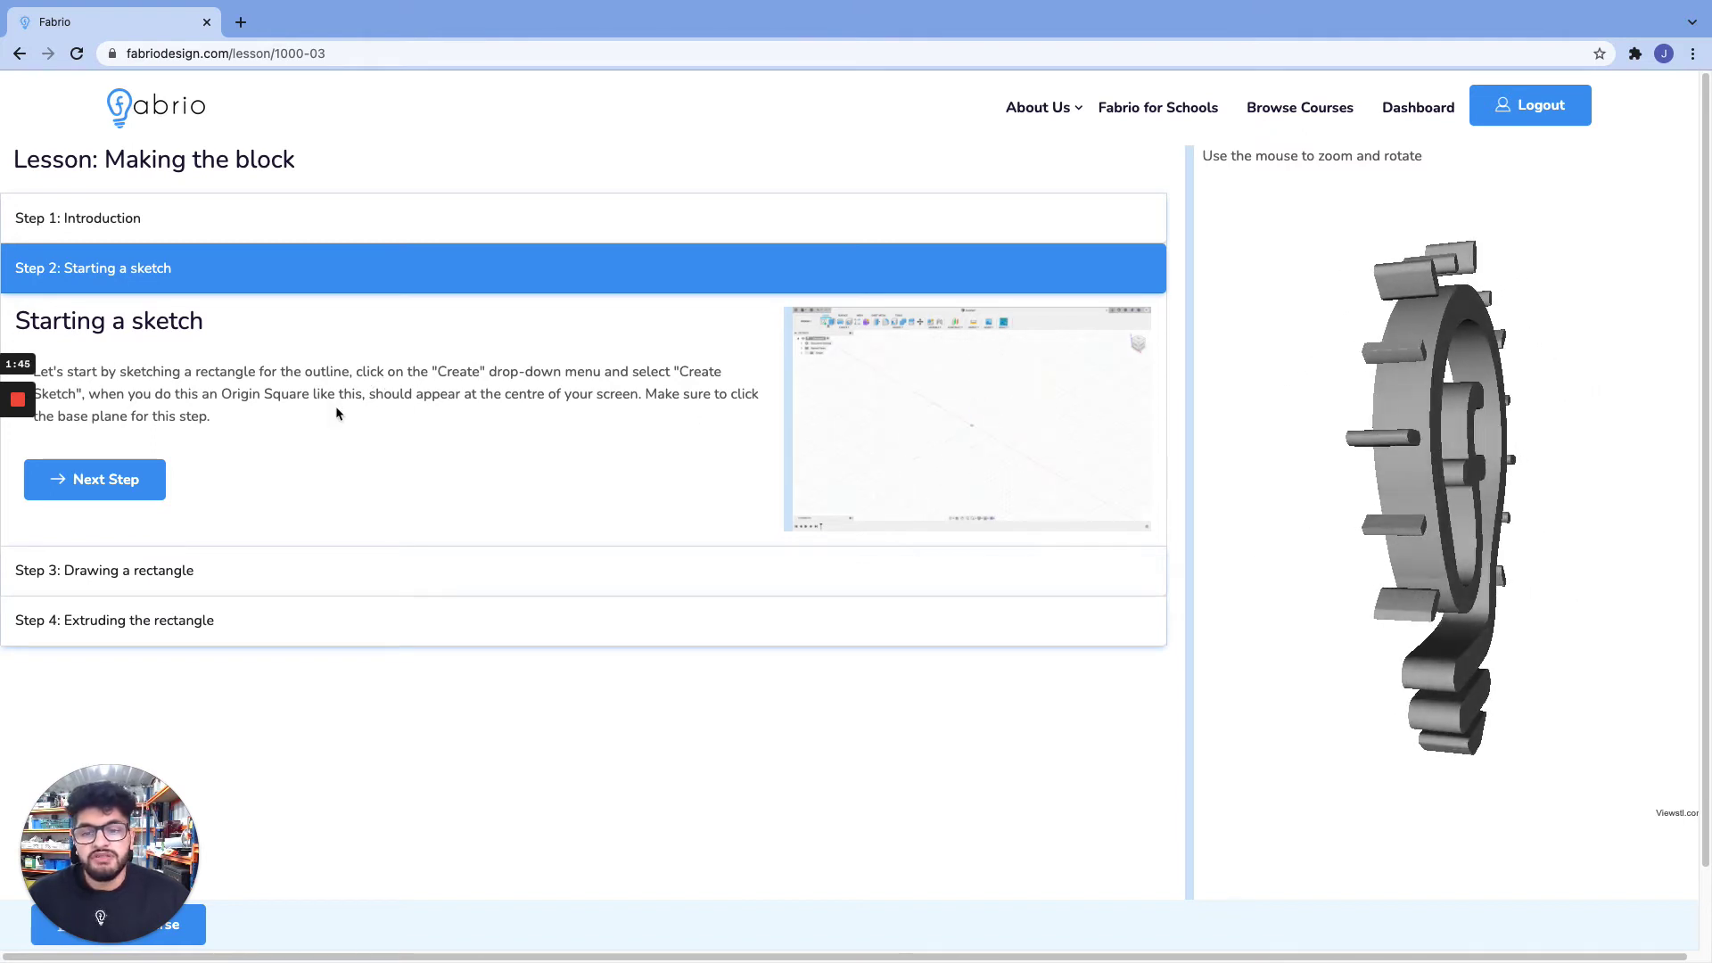
pyautogui.click(150, 486)
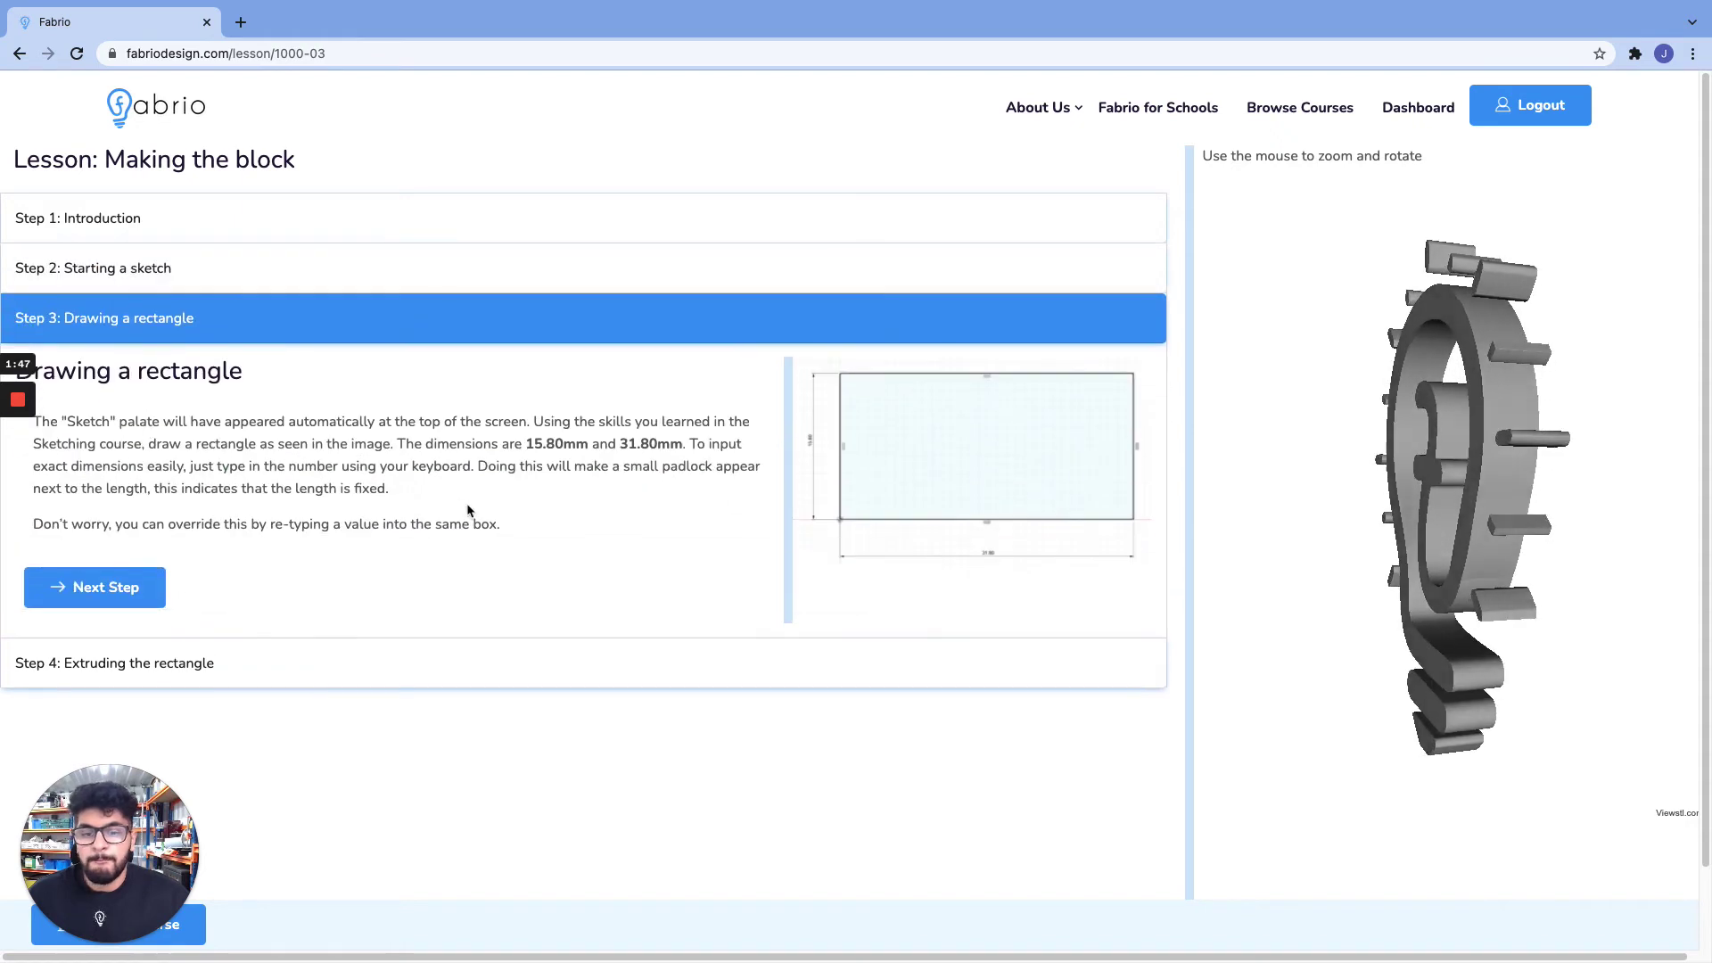
pyautogui.click(896, 489)
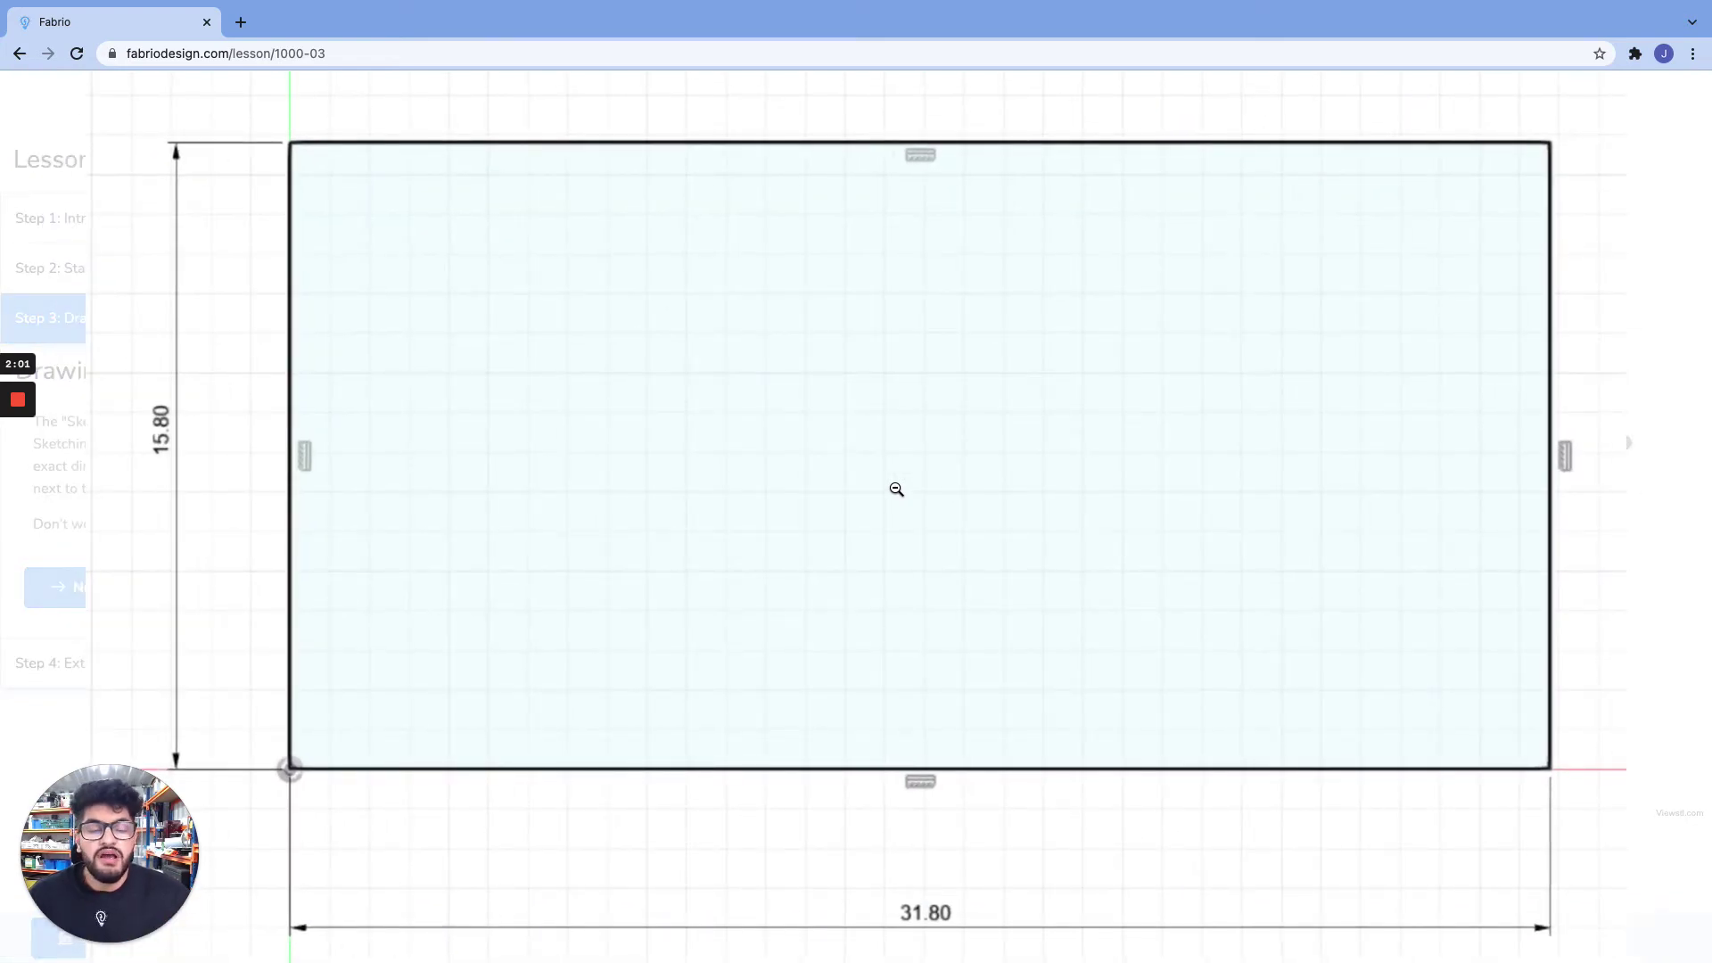
pyautogui.click(896, 489)
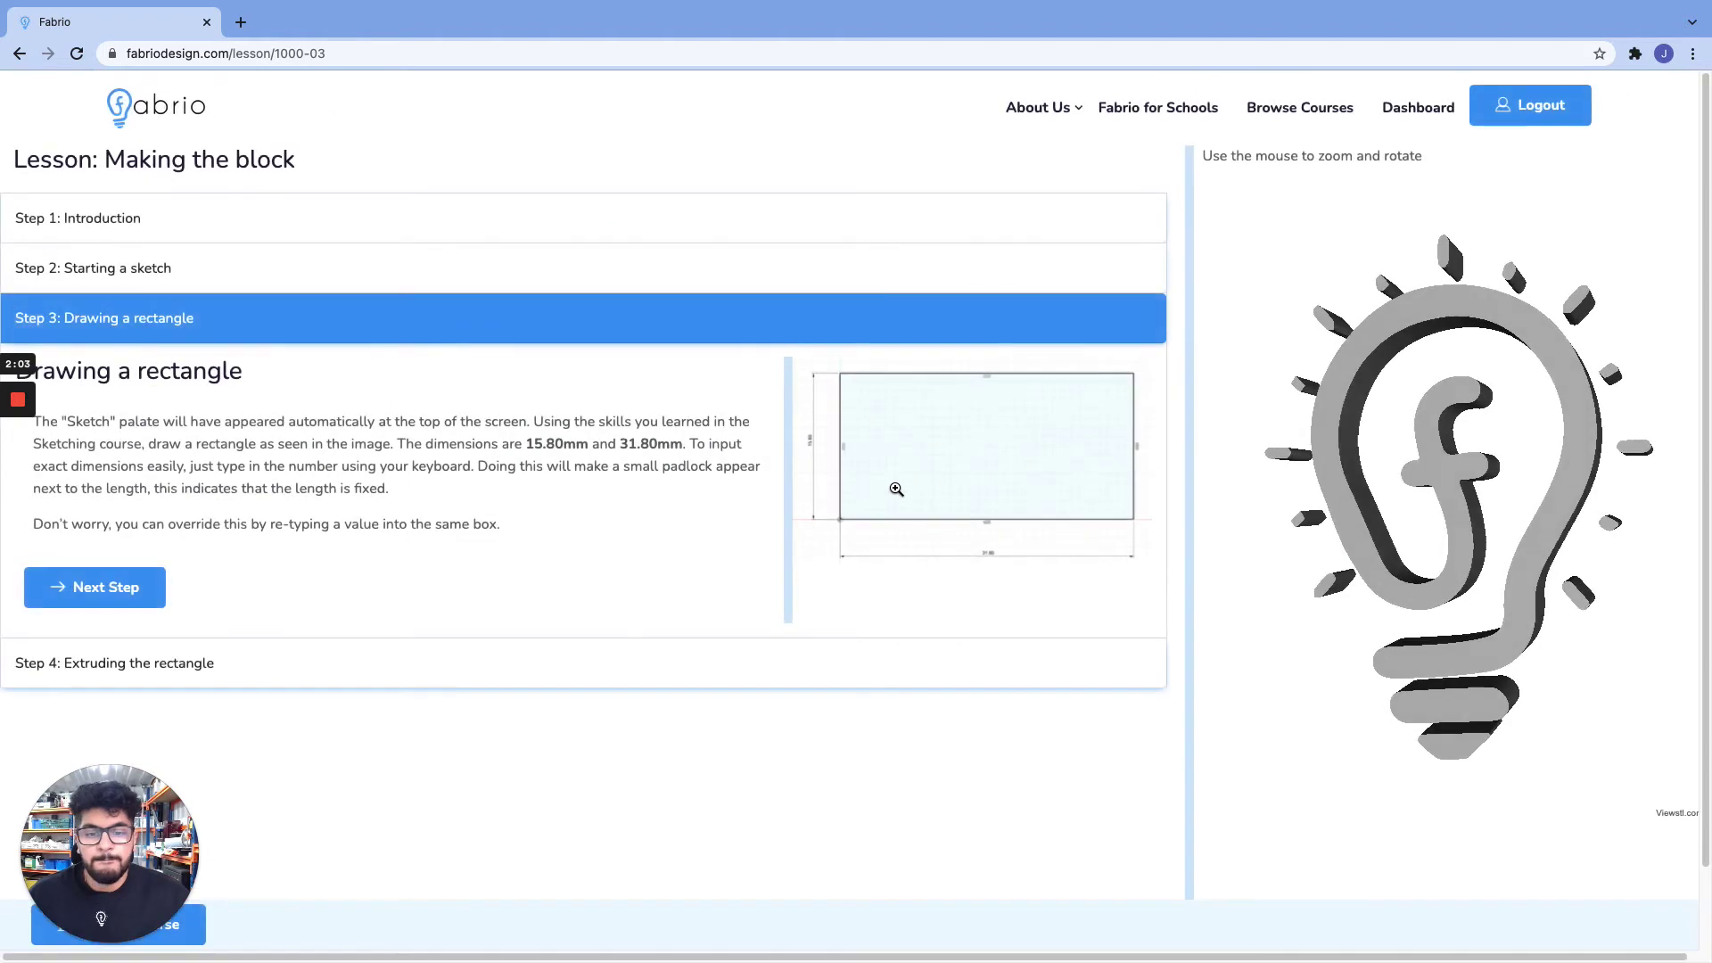
pyautogui.click(147, 587)
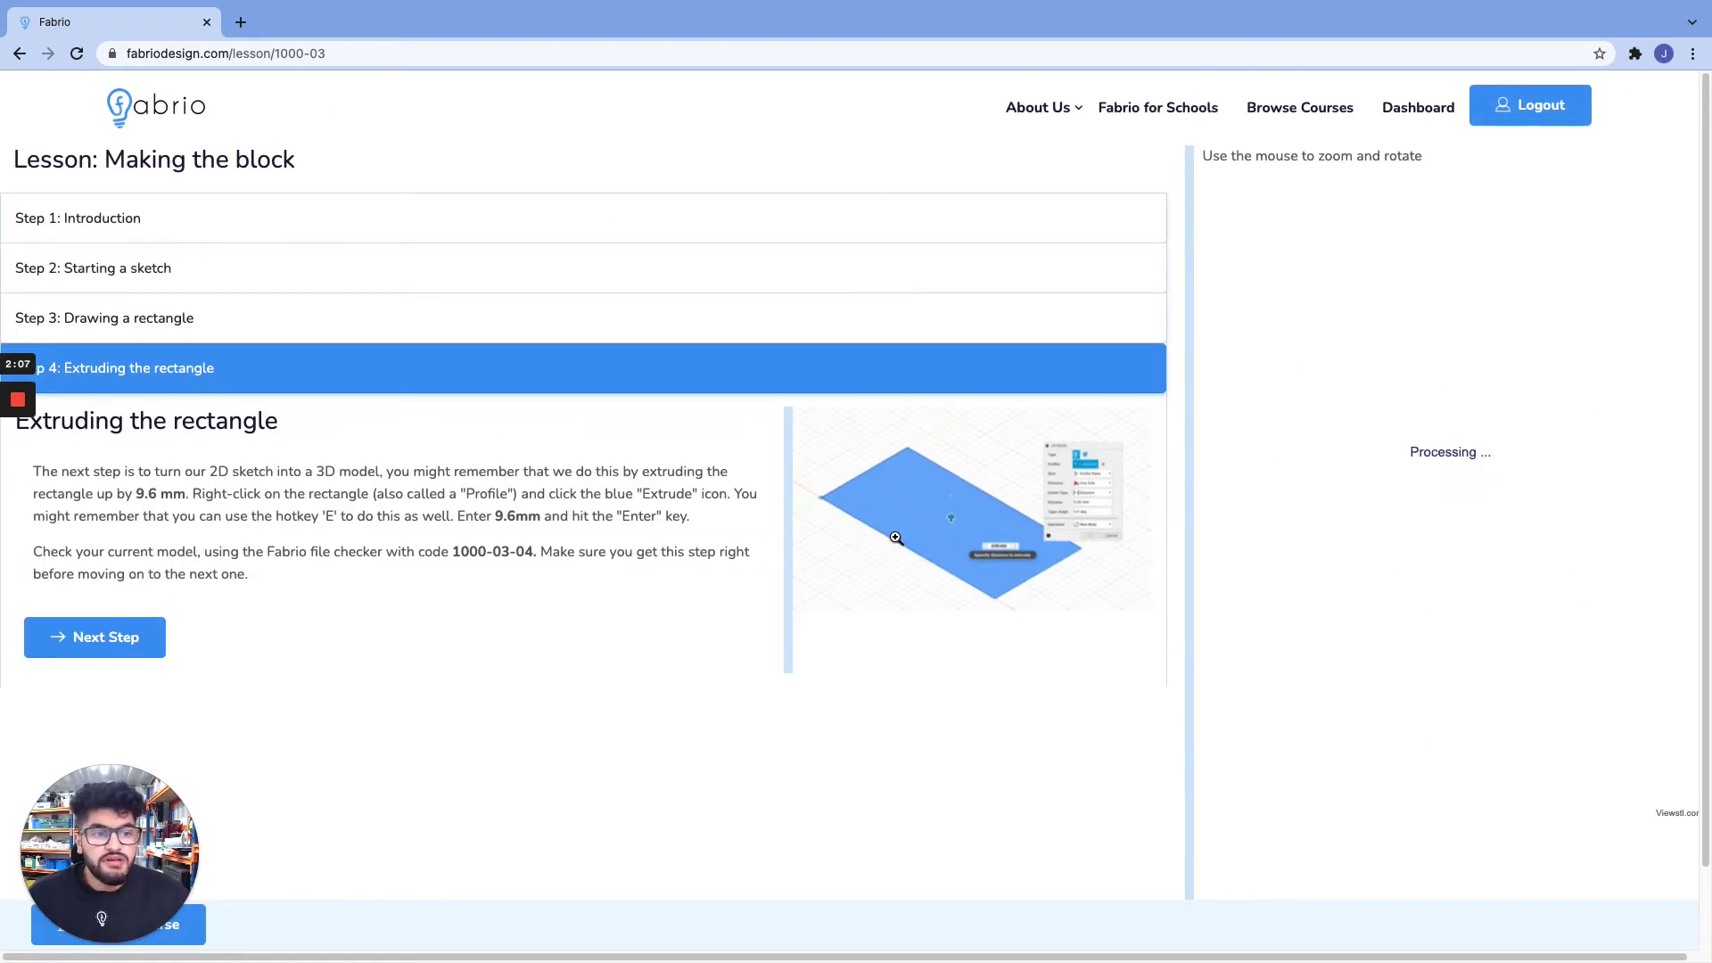
# Step: Inspect the block from several angles in the lesson's 3D viewer, widening the viewer area and then narrowing it again
pyautogui.moveTo(1639, 367); pyautogui.dragTo(1636, 478)
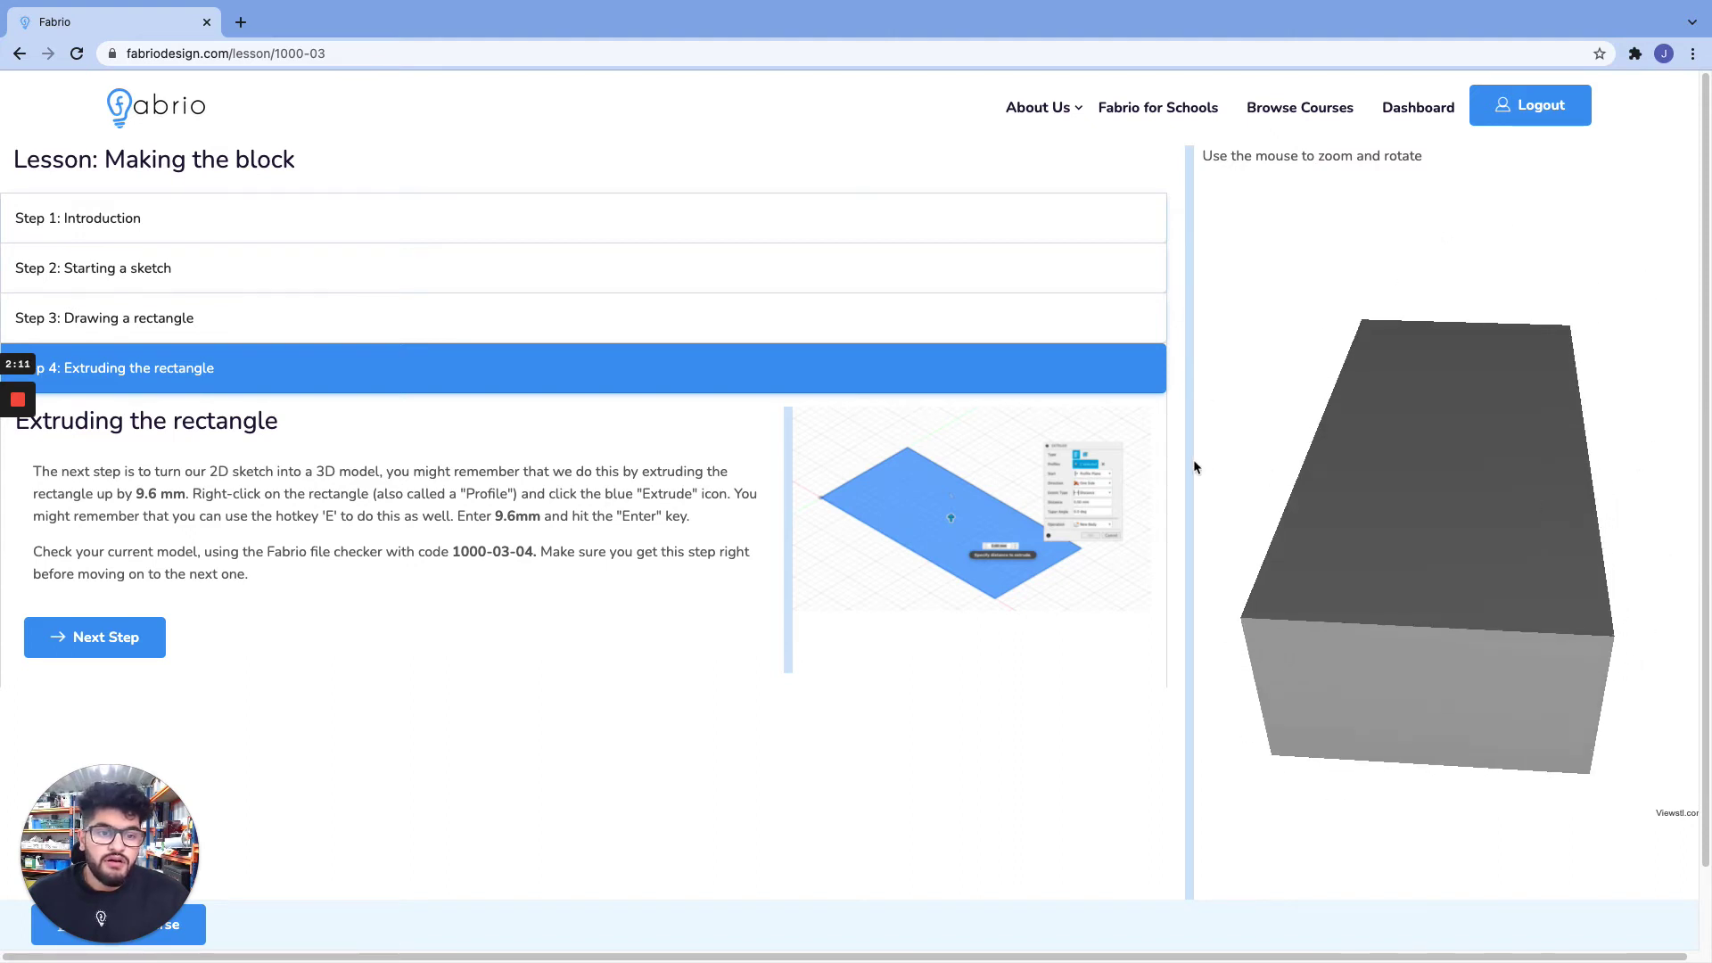
pyautogui.moveTo(1191, 460); pyautogui.dragTo(675, 500)
pyautogui.moveTo(1088, 571); pyautogui.dragTo(1145, 523)
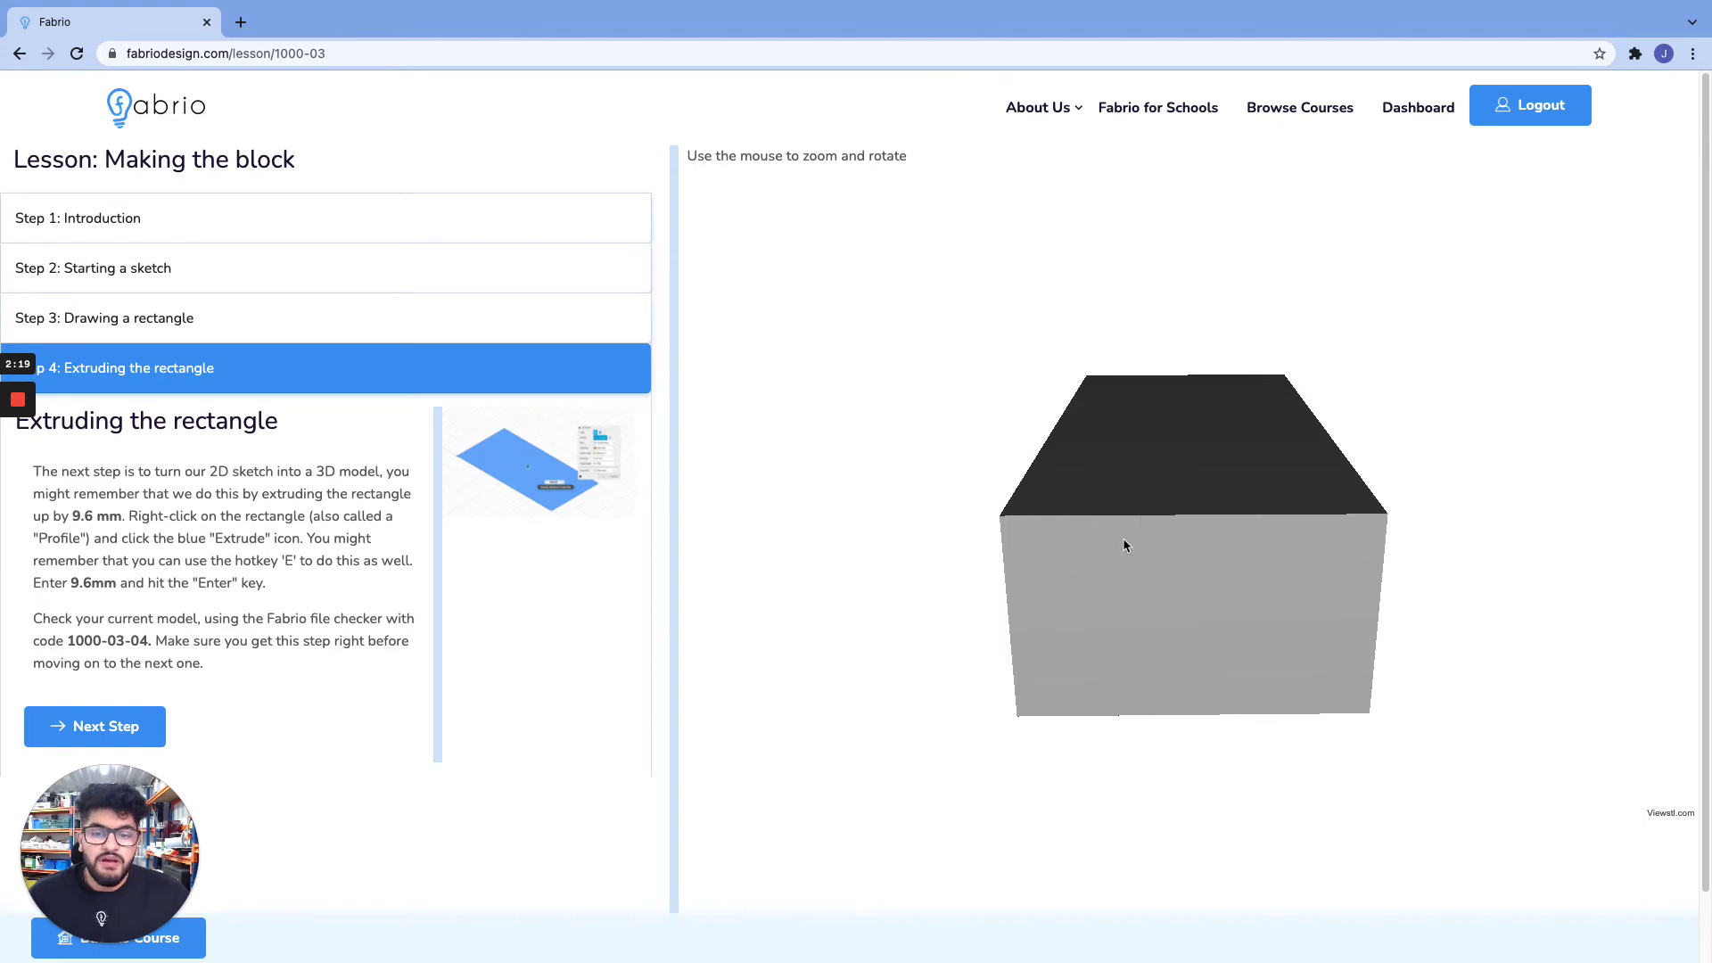
pyautogui.moveTo(1123, 539); pyautogui.dragTo(1050, 537)
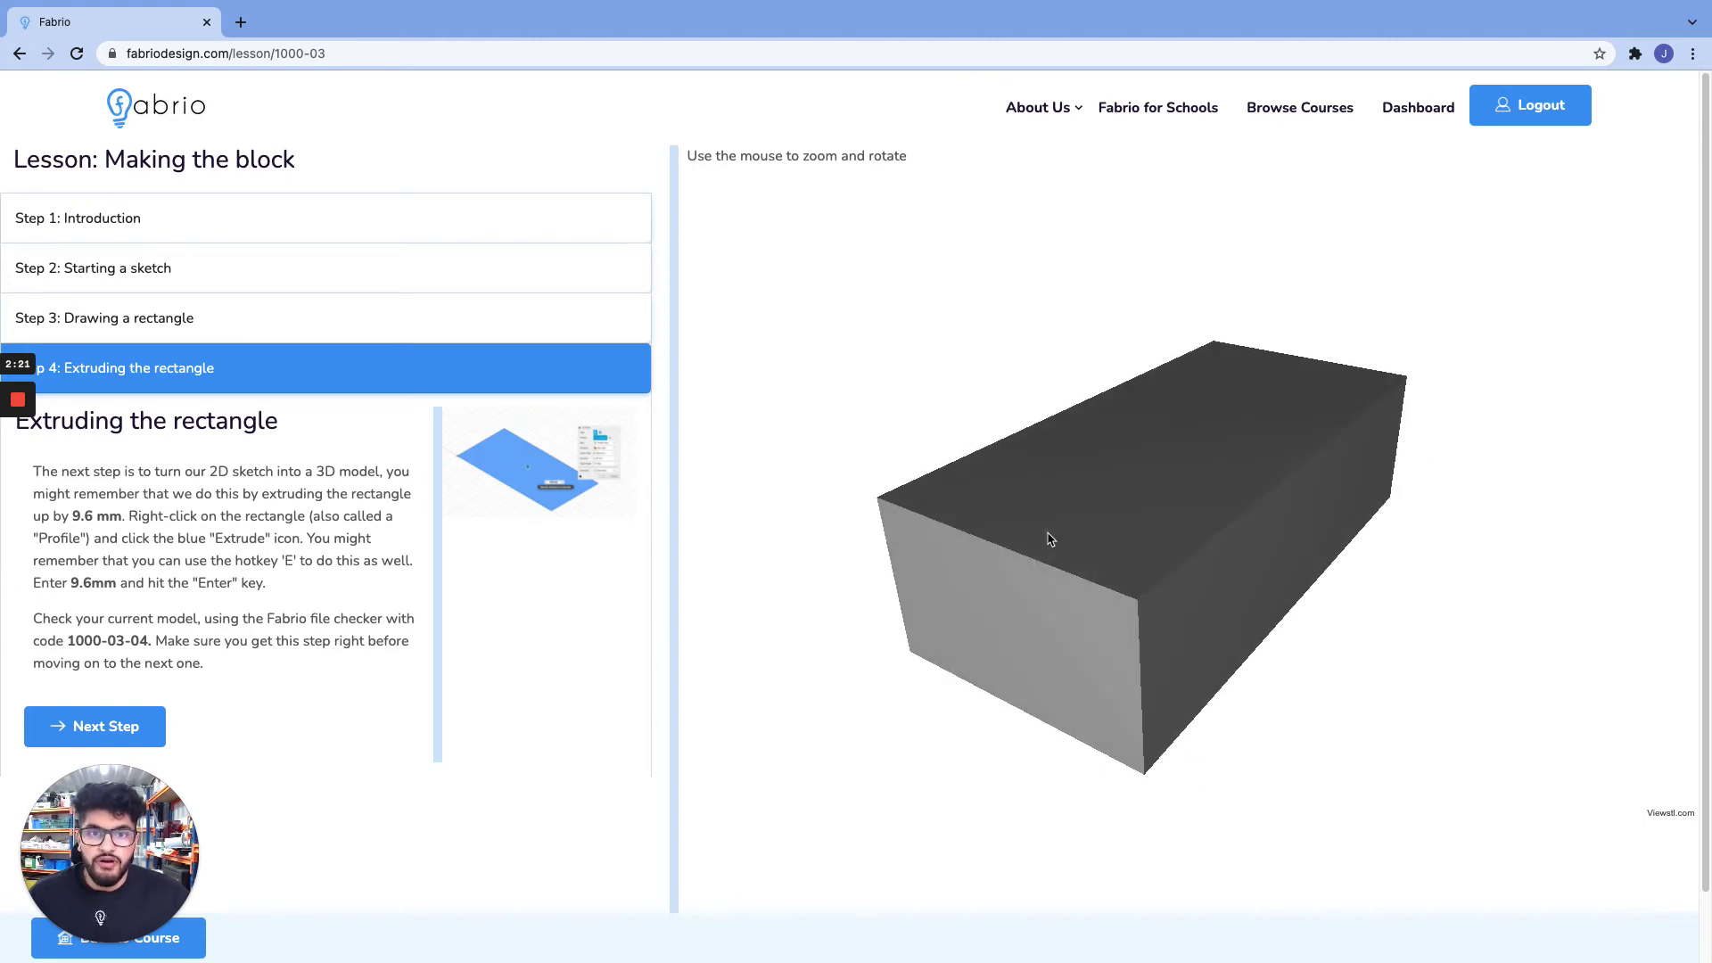
pyautogui.moveTo(669, 530); pyautogui.dragTo(1104, 497)
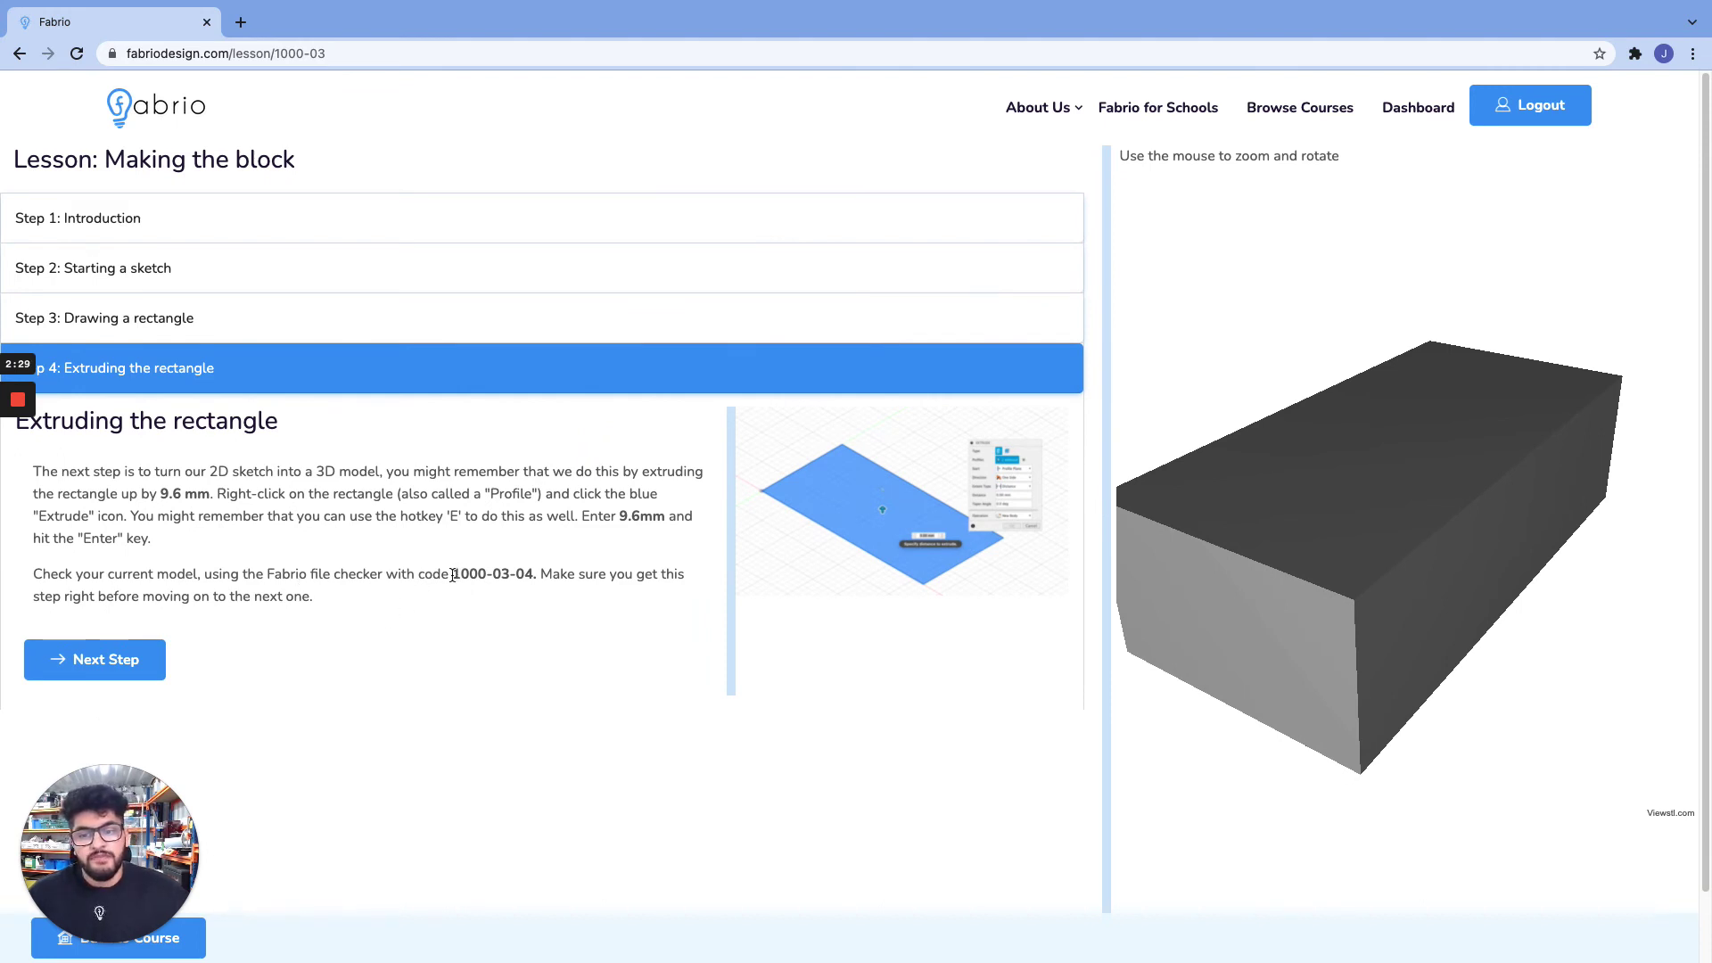
# Step: Copy the check code 1000-03-04 from the lesson, switch to Fusion 360 and sign in to Fabrio File Check
pyautogui.moveTo(452, 575); pyautogui.dragTo(533, 571)
pyautogui.press('super+c')
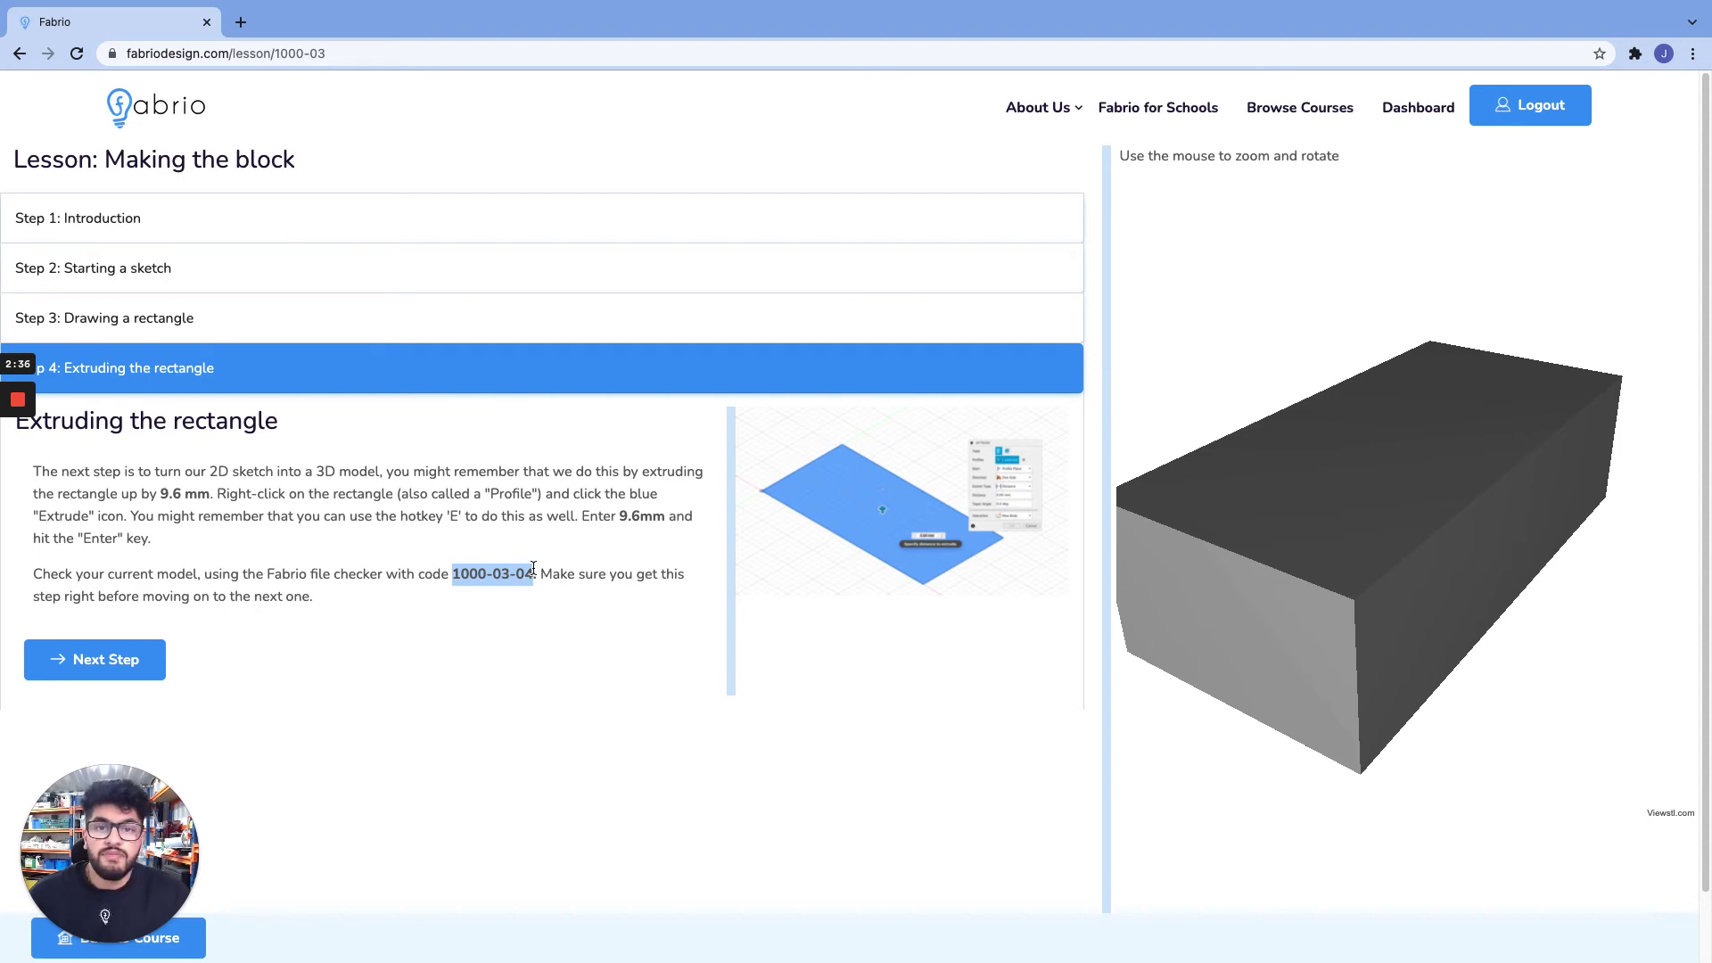
pyautogui.hotkey('ctrl', 'Right')
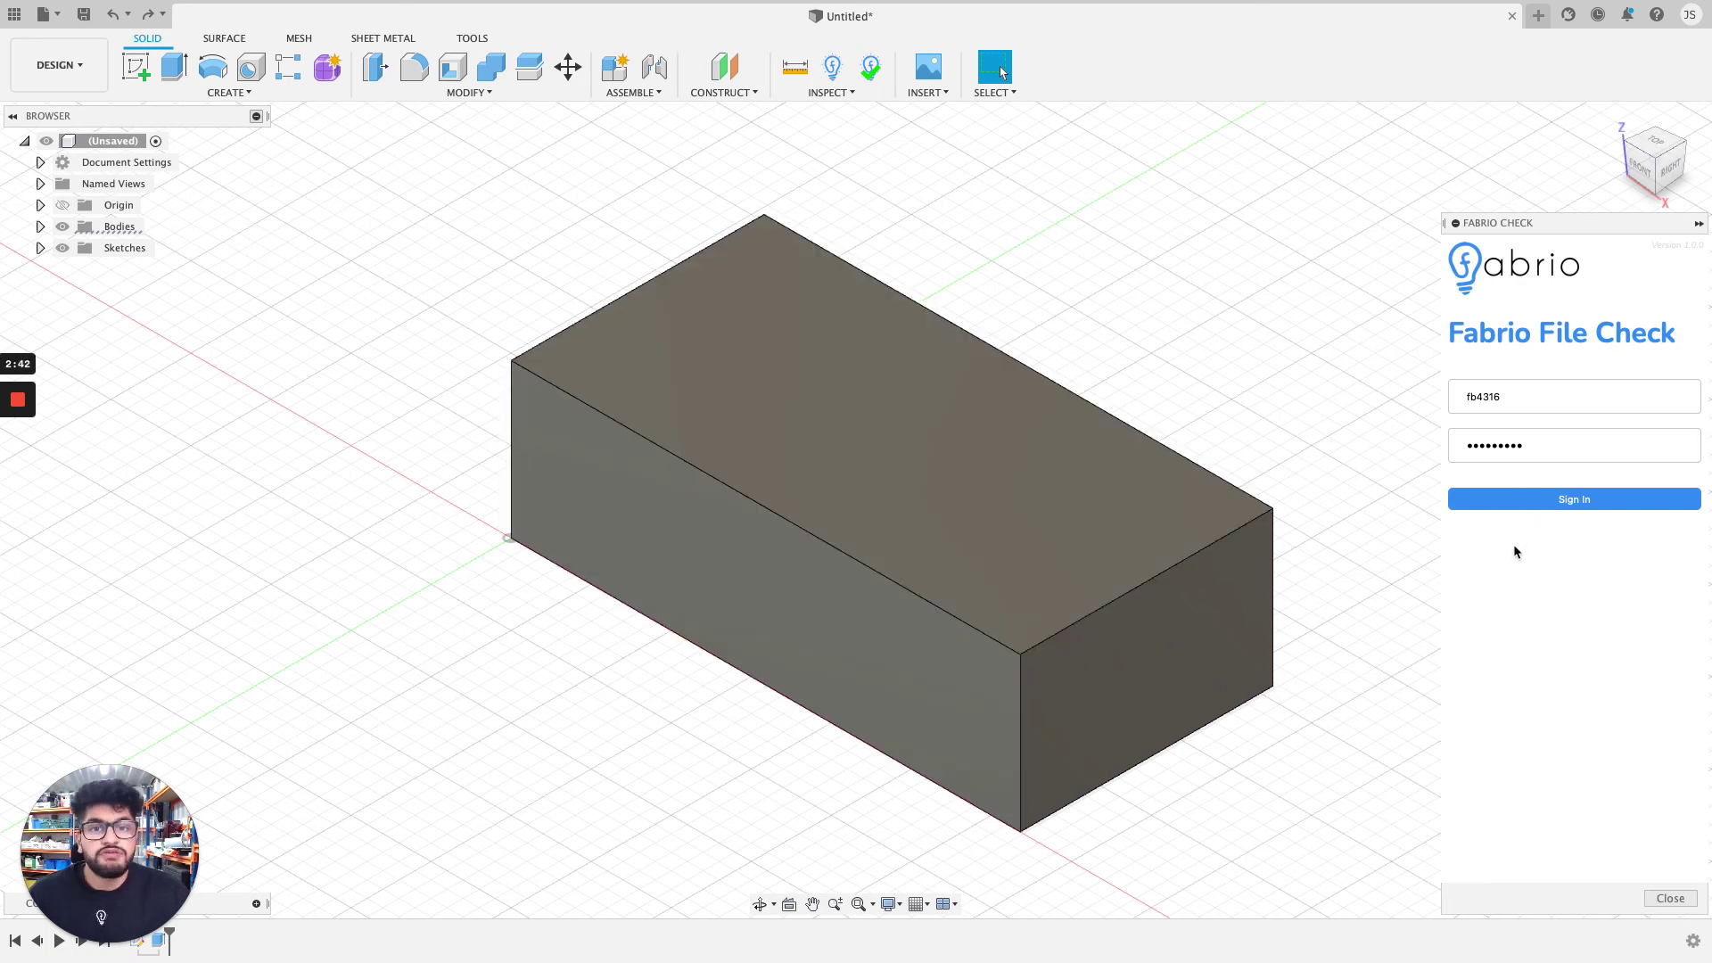
pyautogui.click(1518, 500)
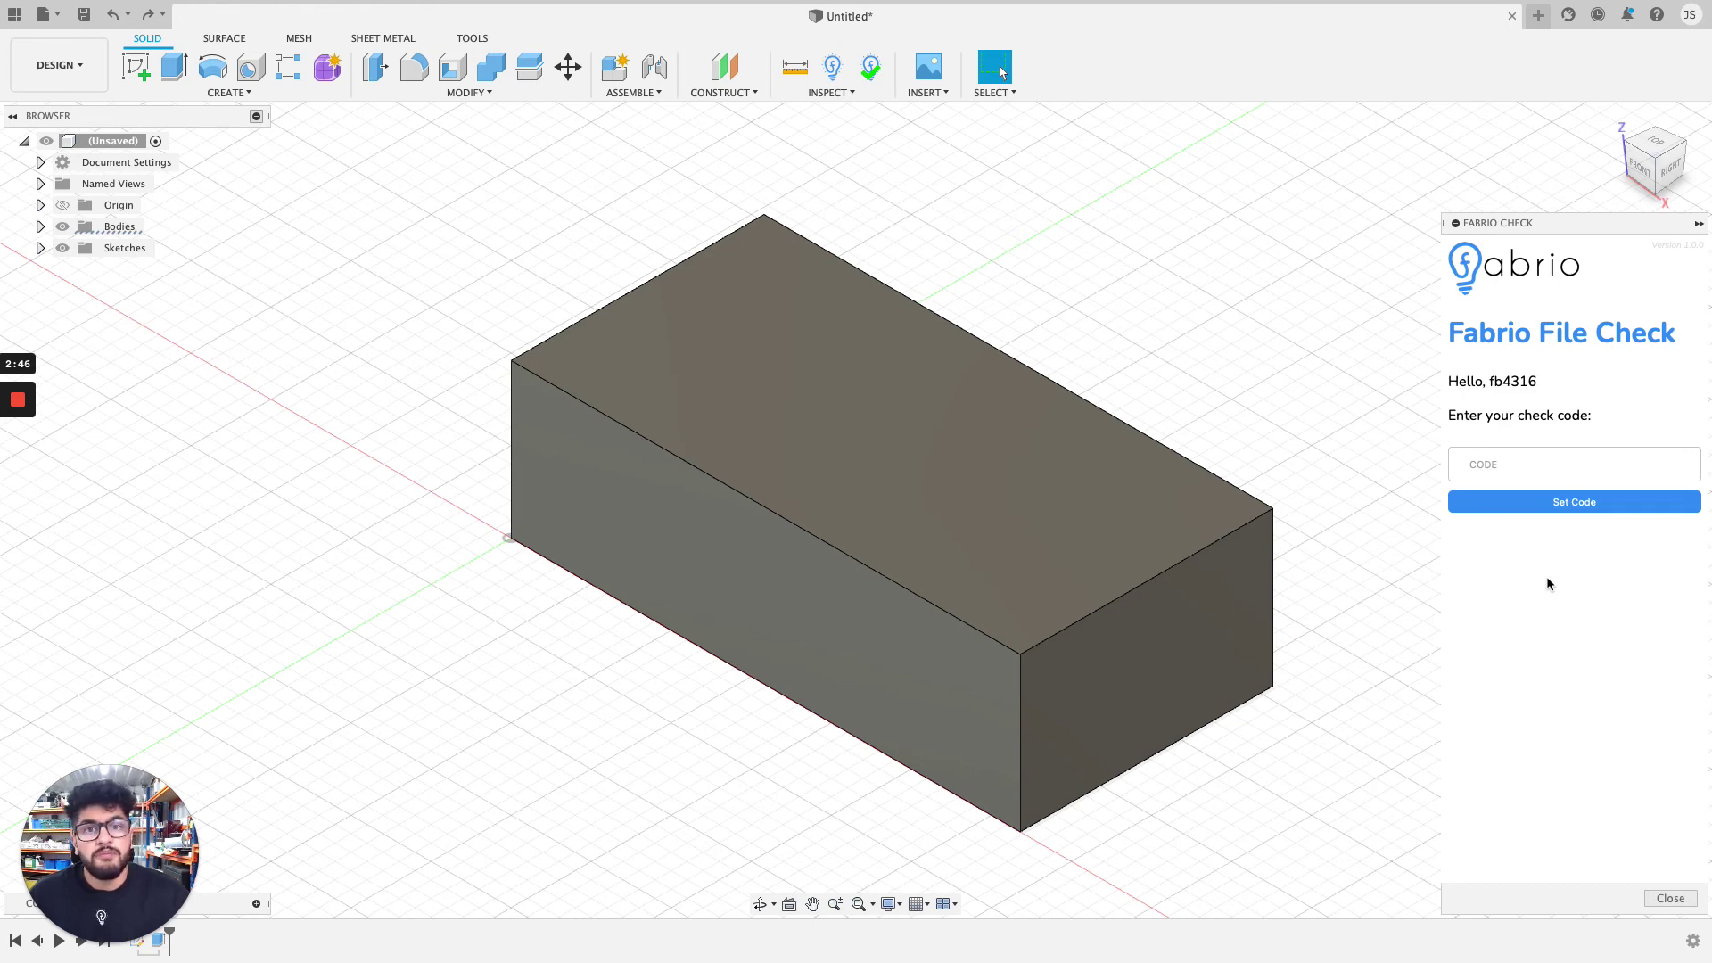
# Step: Set the check code to 1000-03-04 and run the Fabrio check on the block
pyautogui.click(1535, 461)
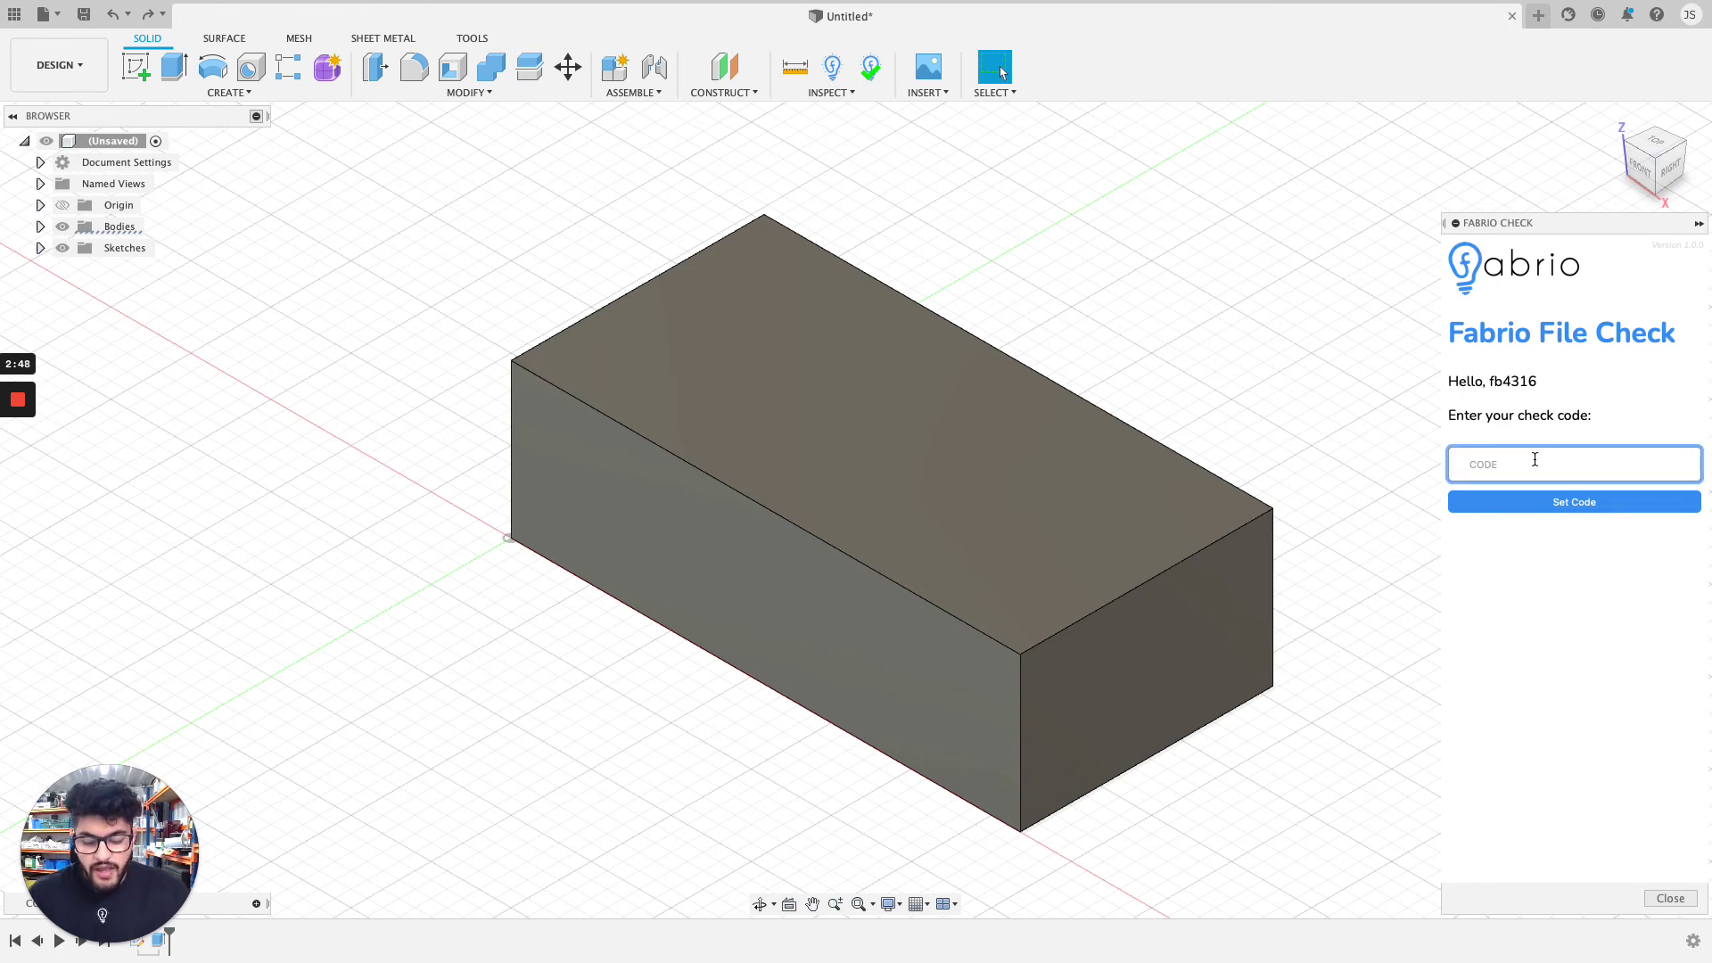
pyautogui.press('super+v')
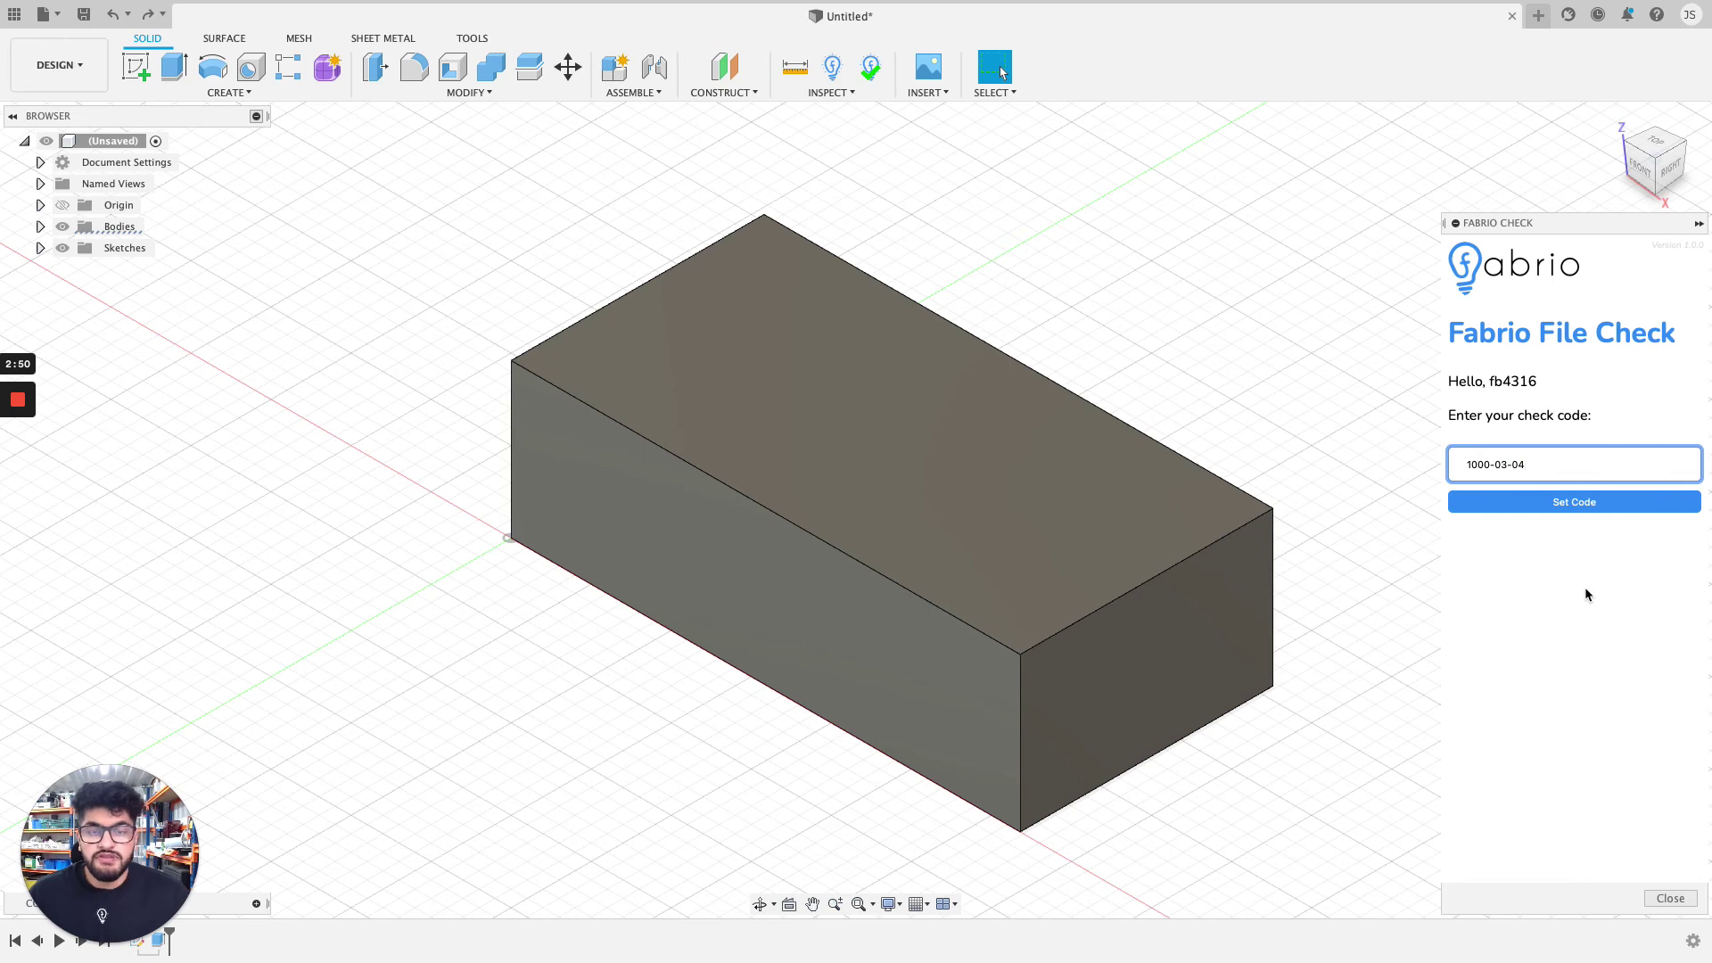
pyautogui.click(1581, 506)
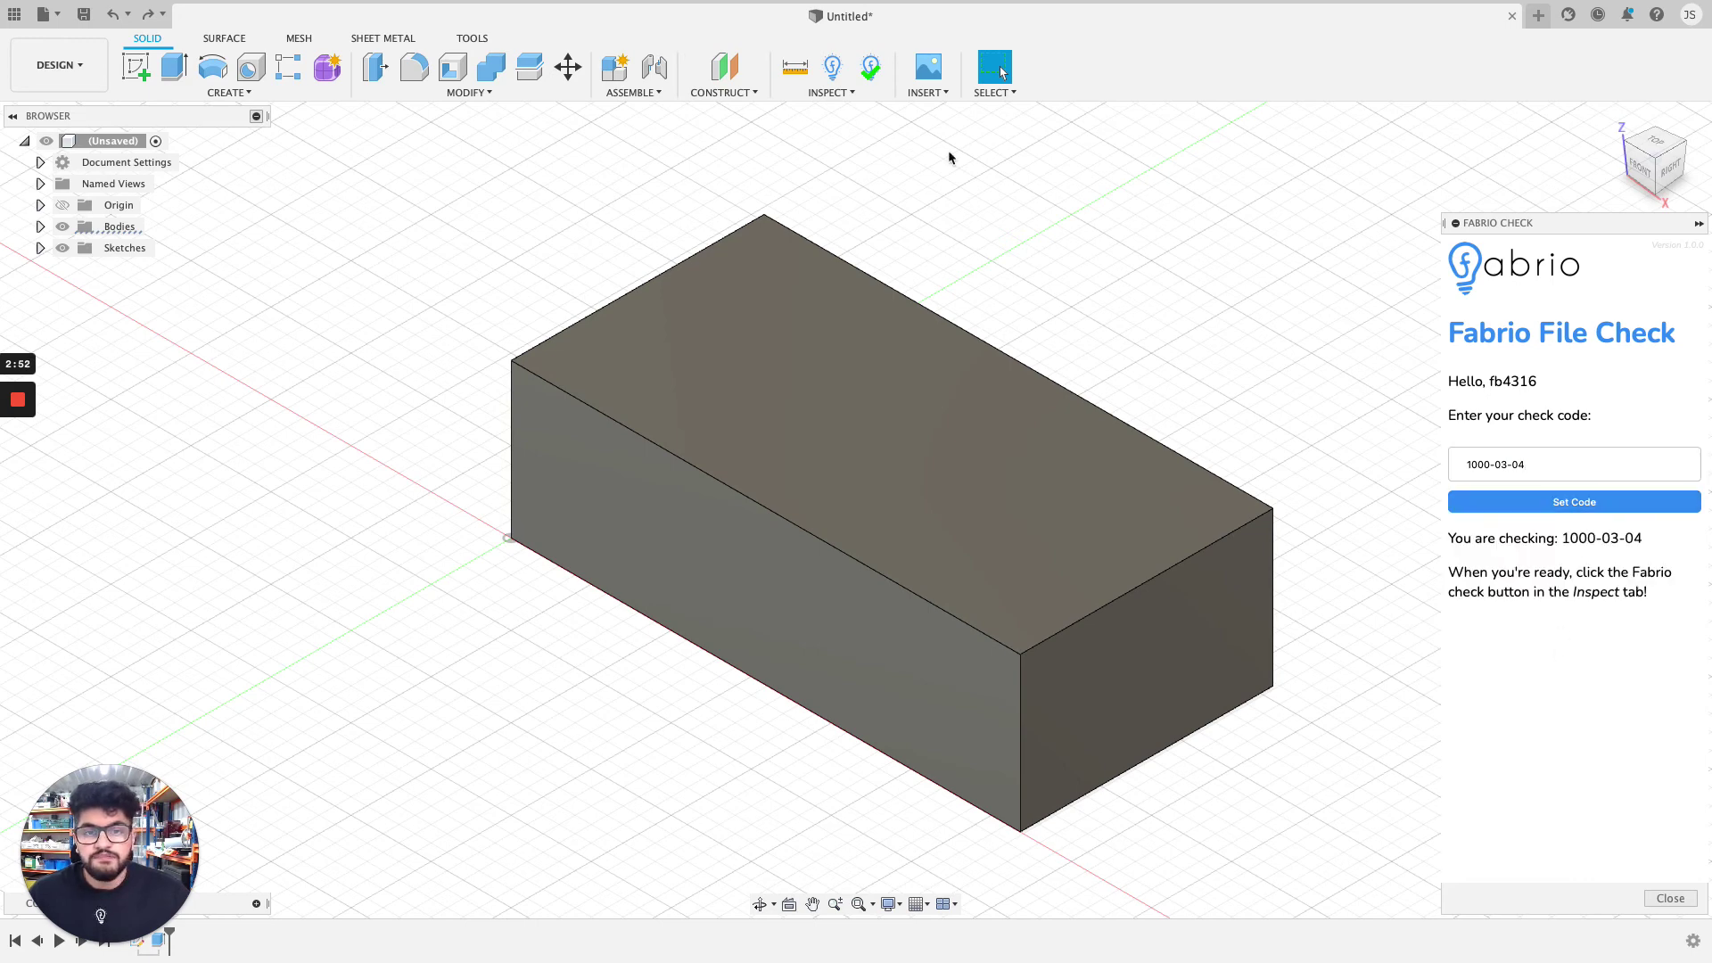
pyautogui.click(886, 78)
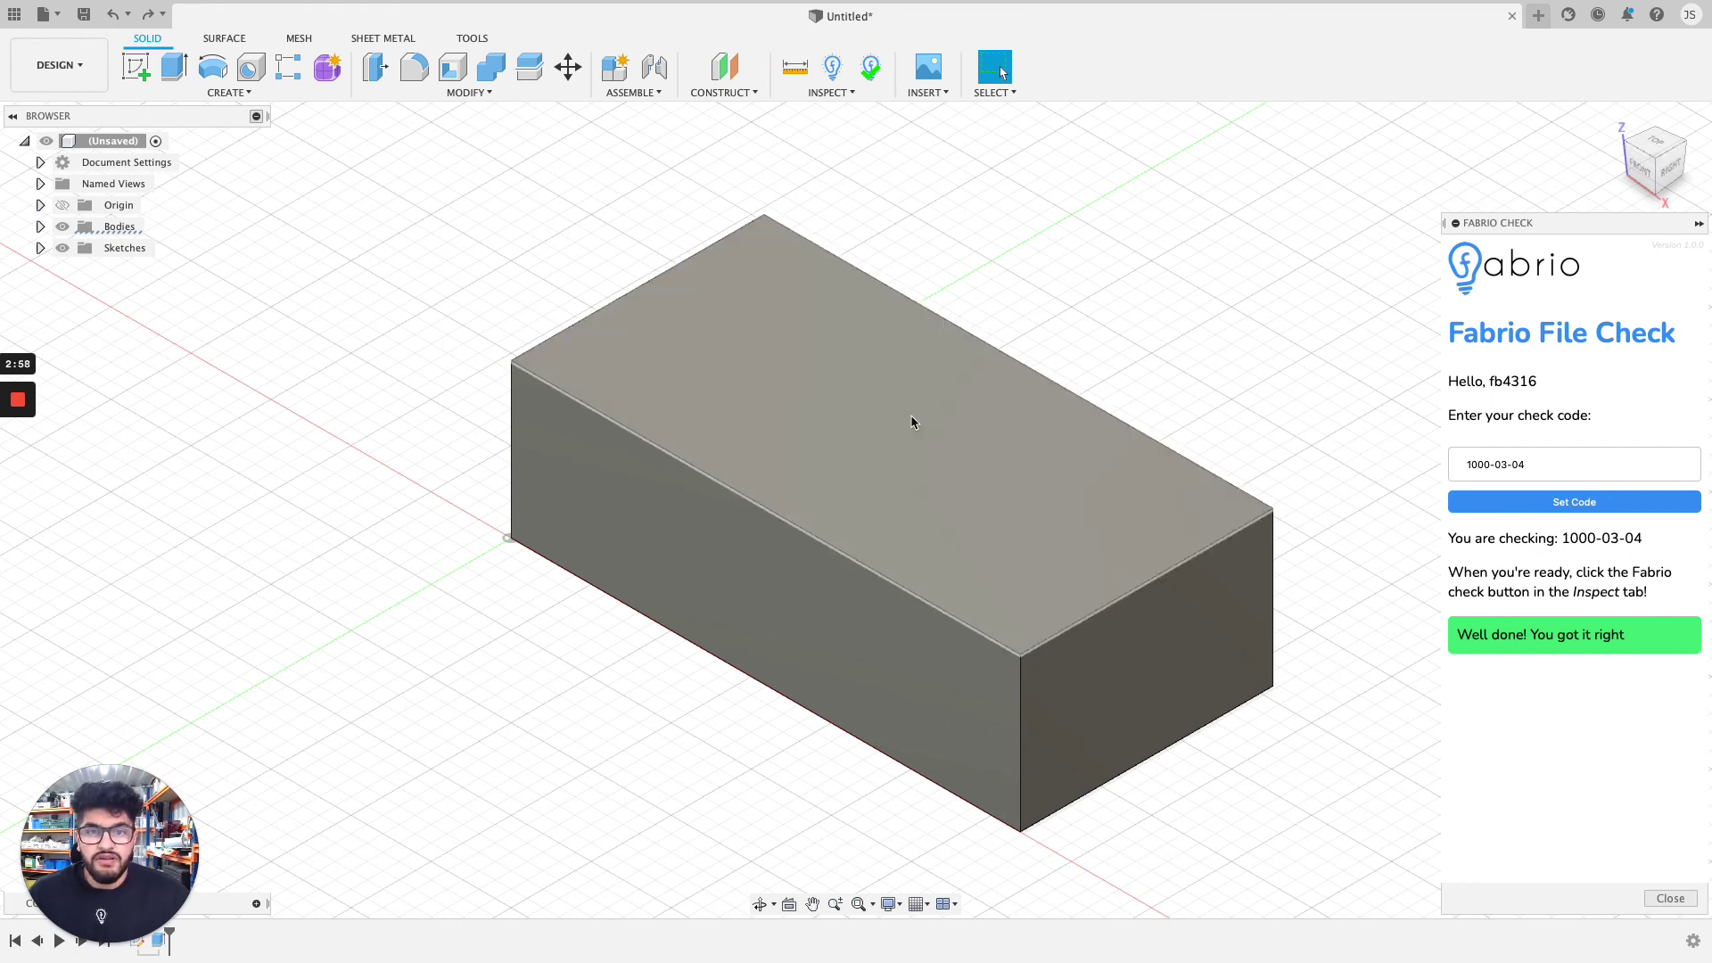
# Step: Extrude the block's top face downward to cut the block to roughly half its height
pyautogui.click(911, 417)
pyautogui.press('e')
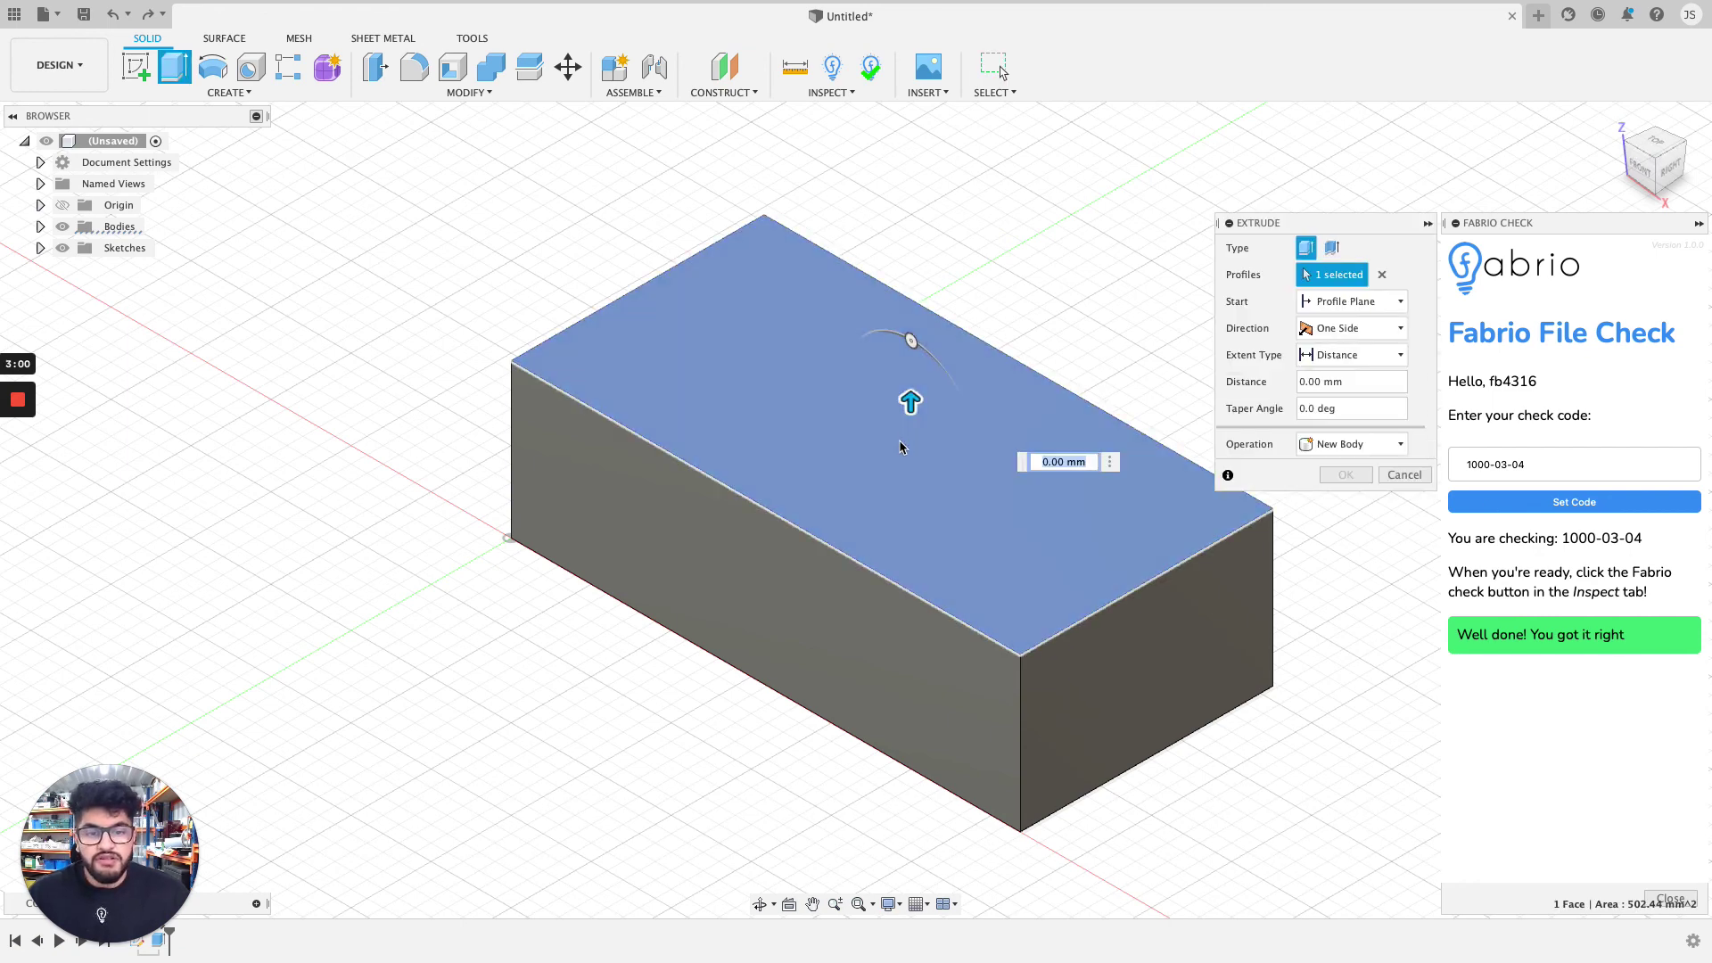
pyautogui.moveTo(912, 417); pyautogui.dragTo(912, 493)
pyautogui.press('Return')
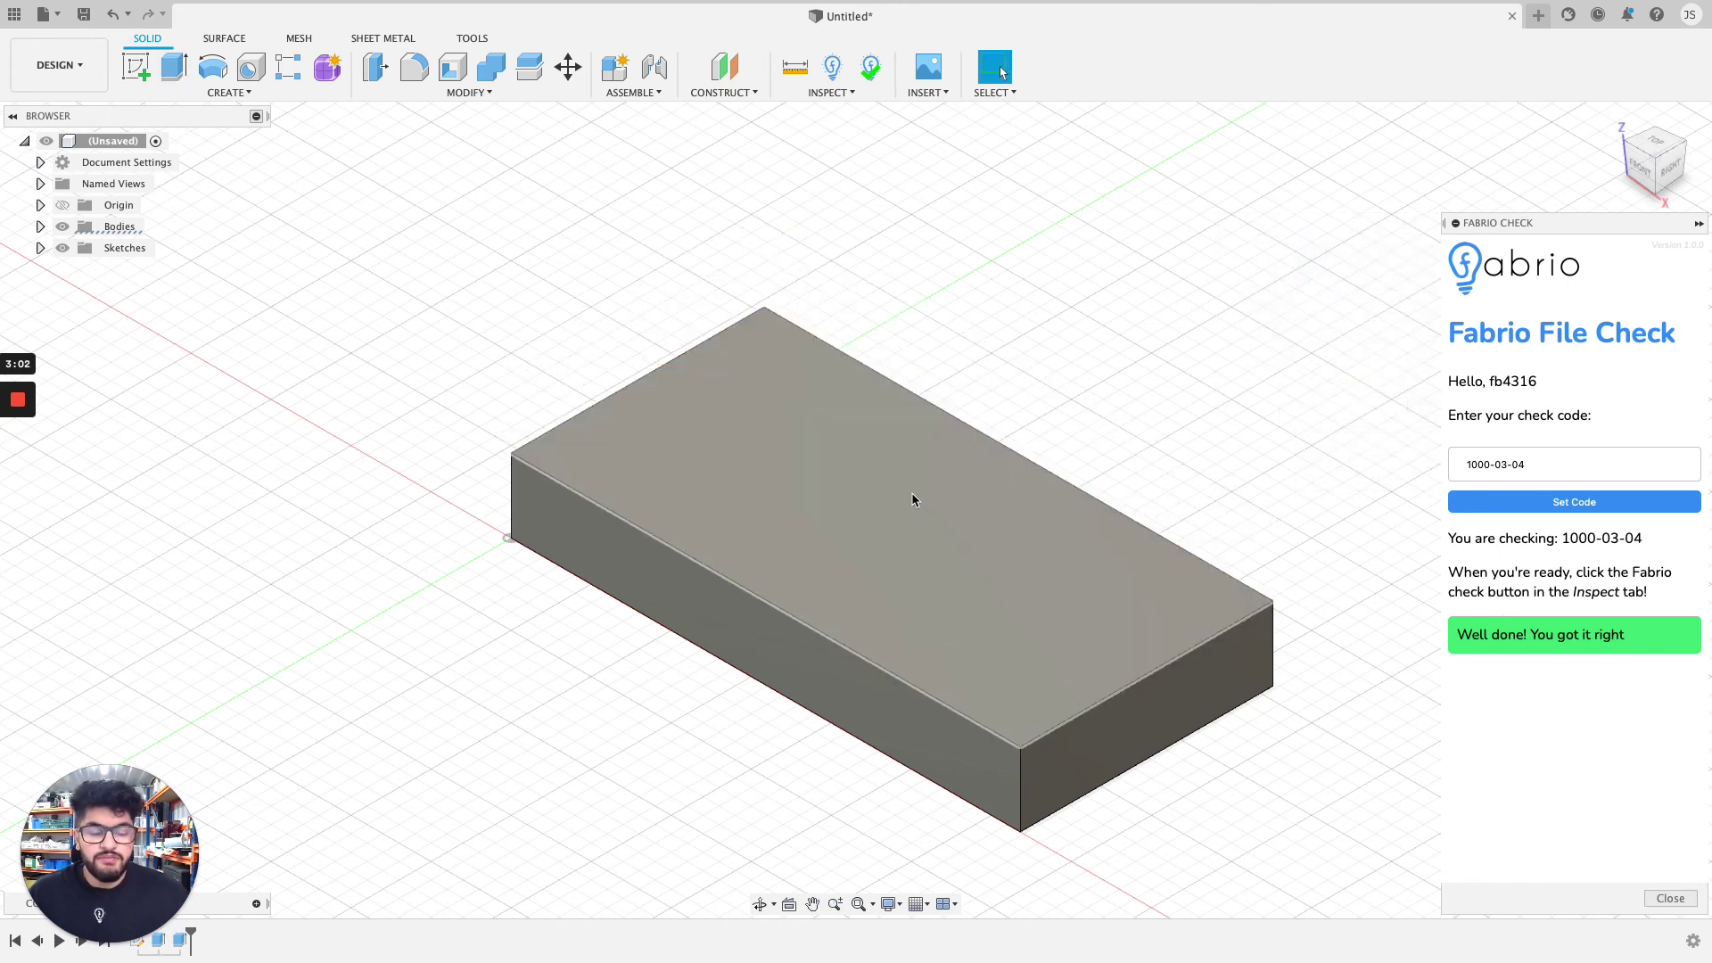
# Step: Run the Fabrio check on the shortened block and switch back to the lesson page in the browser
pyautogui.click(870, 69)
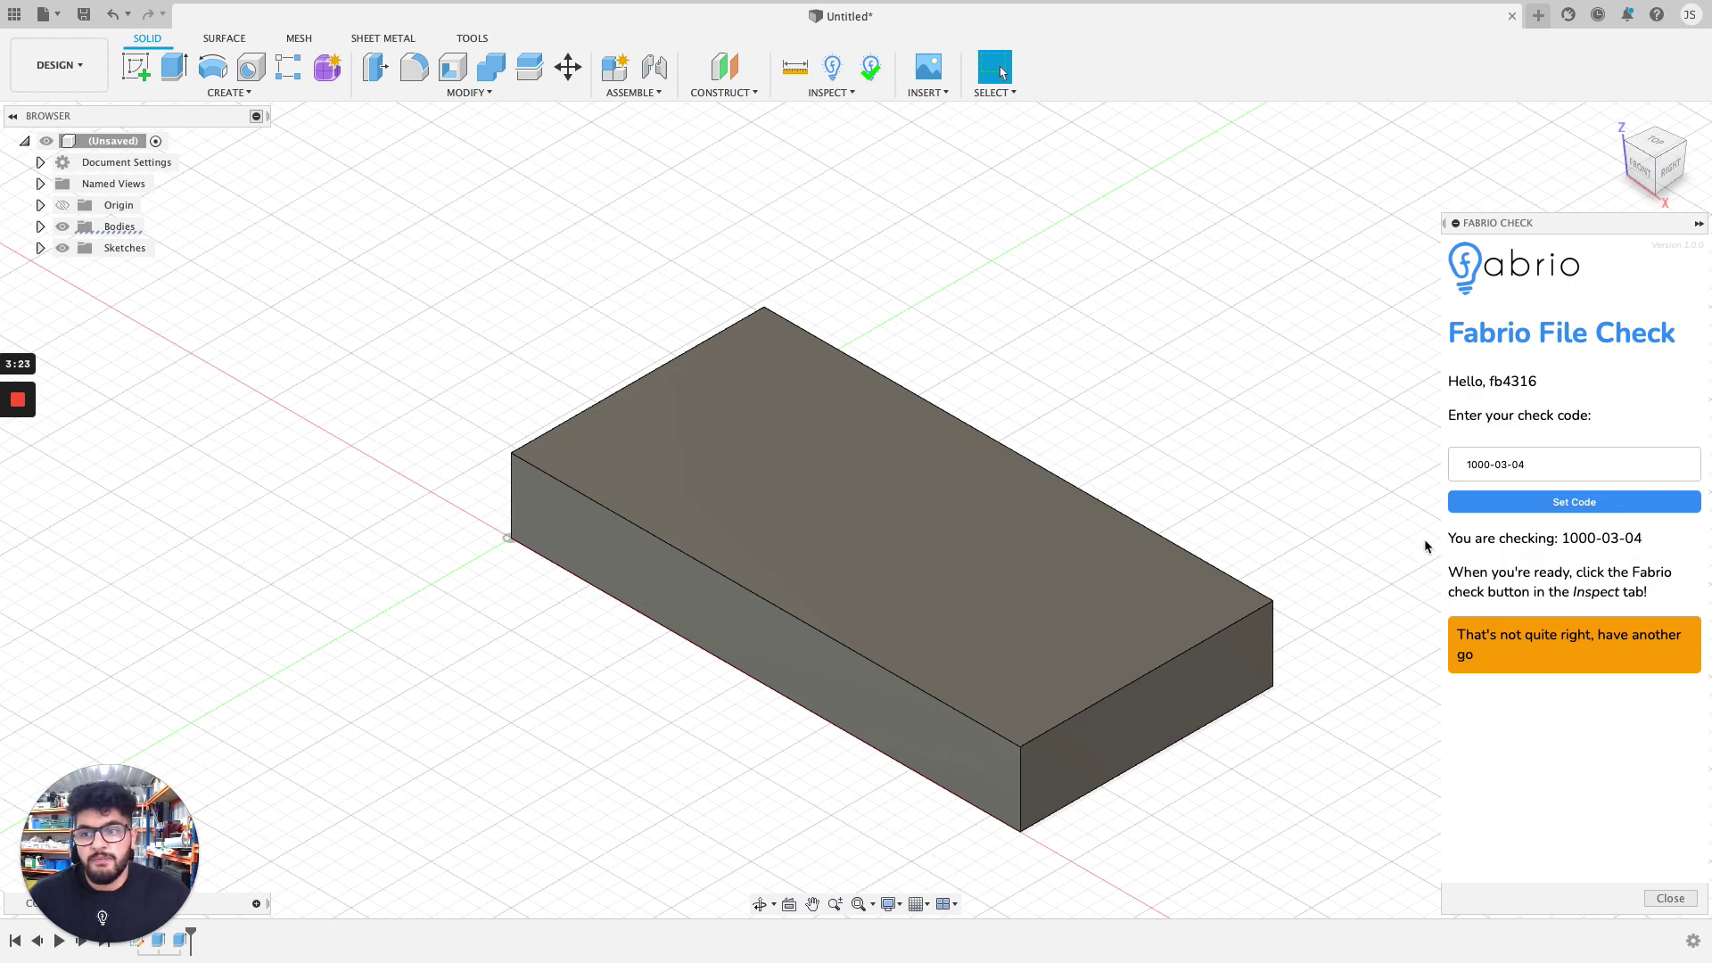
pyautogui.hotkey('ctrl', 'Left')
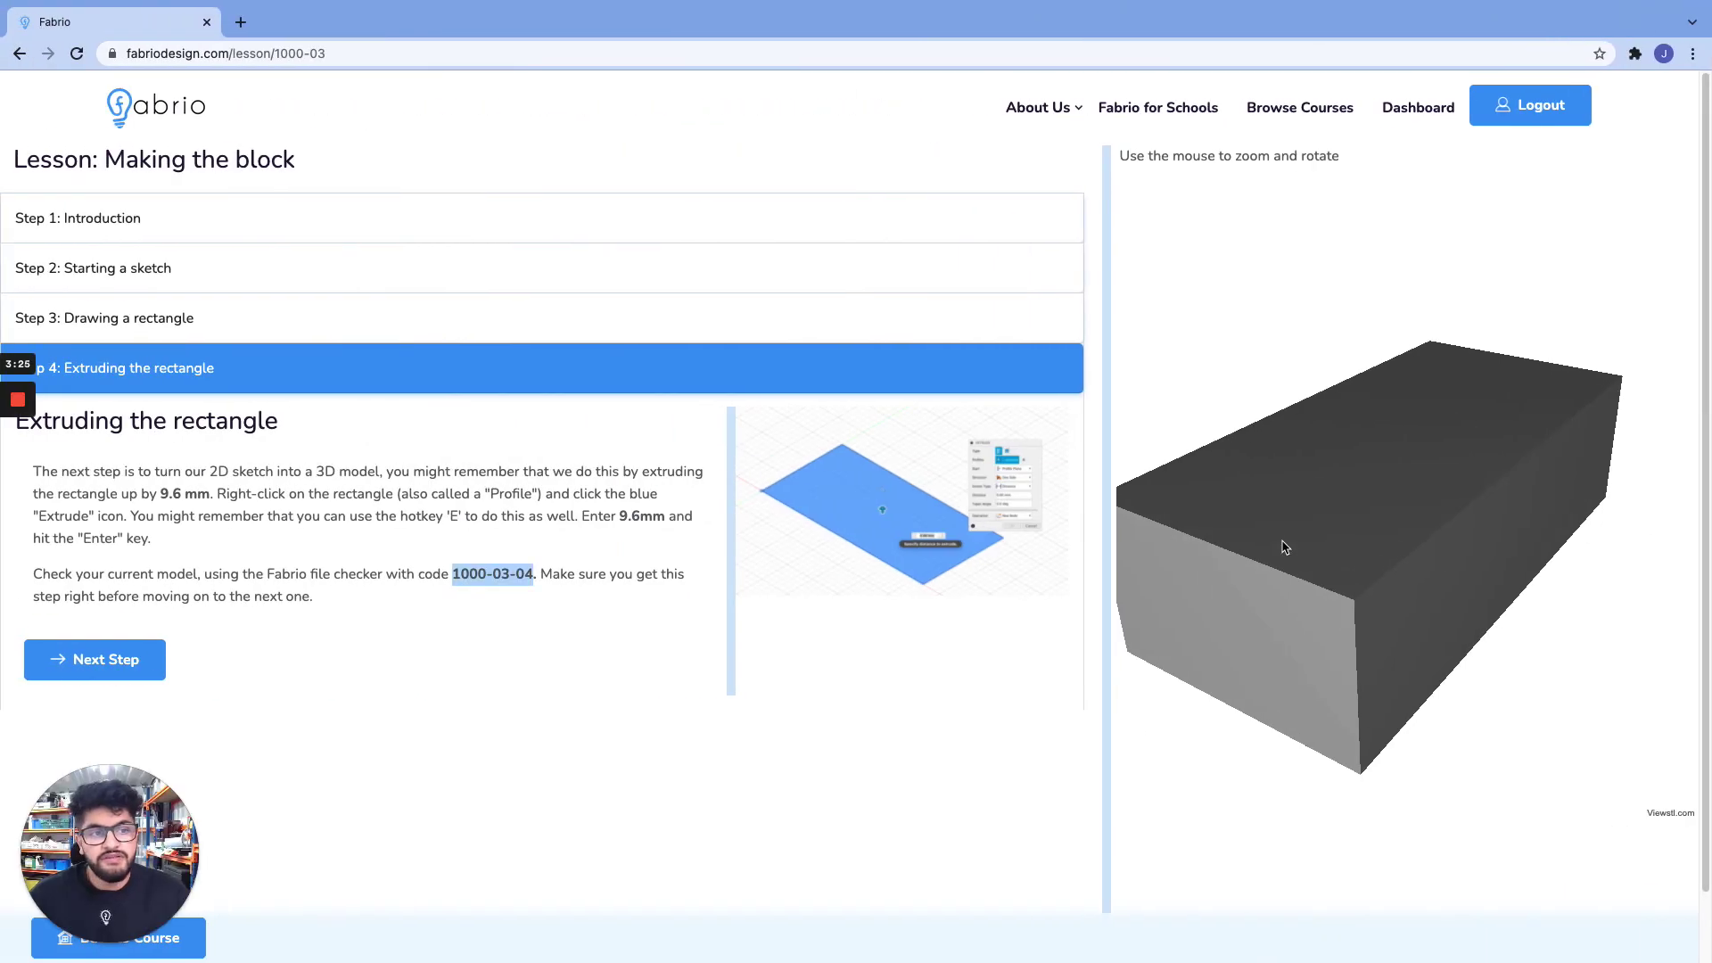